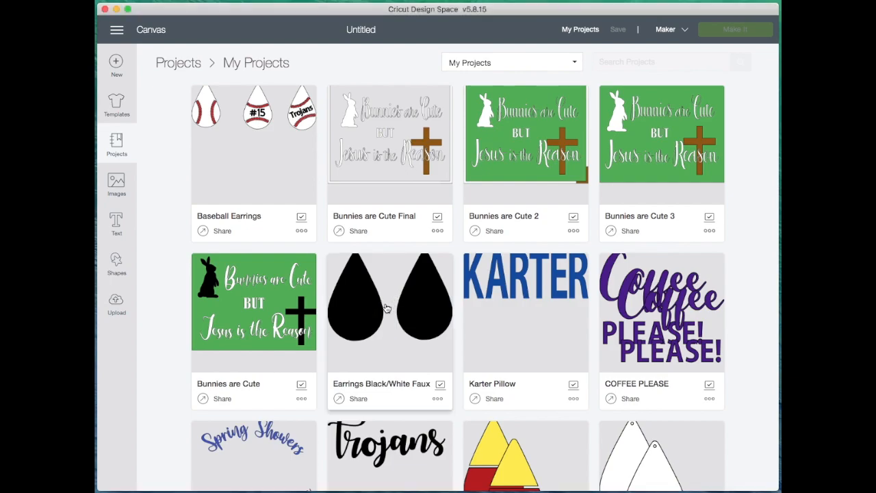
# Open the saved "Earrings Black/White Faux Leather" project for customizing and delete the right-hand teardrop.
pyautogui.click(415, 309)
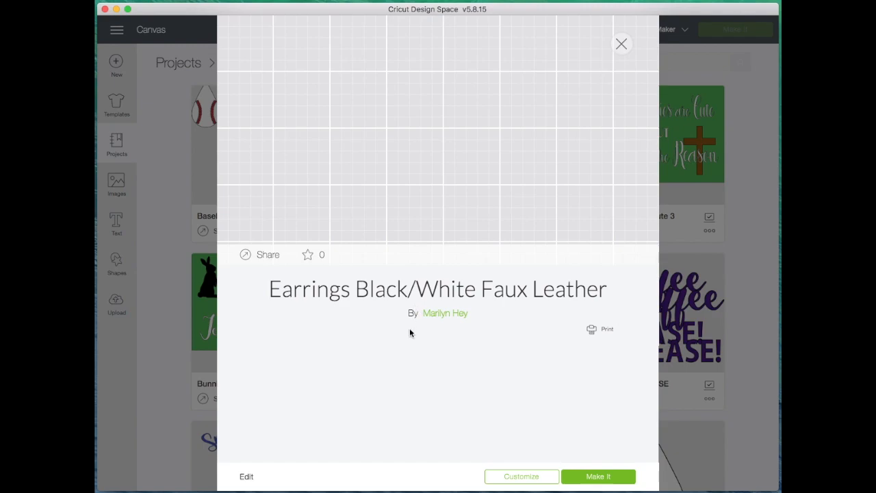
pyautogui.click(524, 478)
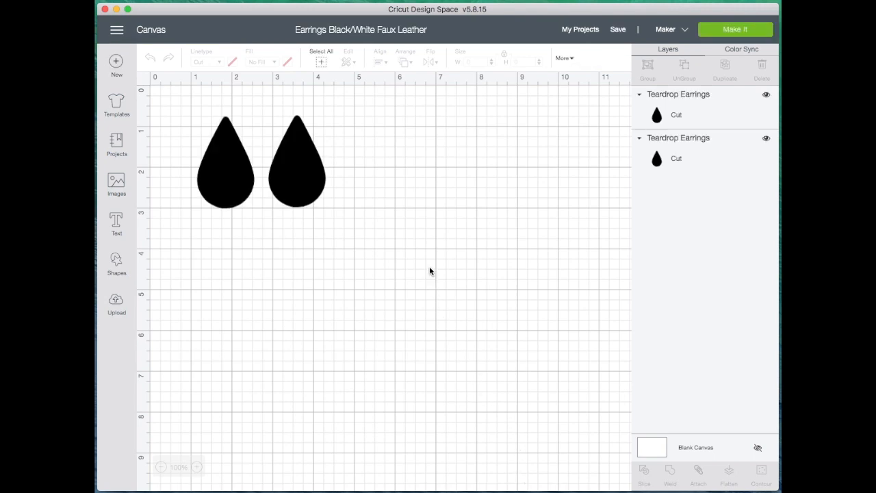
pyautogui.click(308, 180)
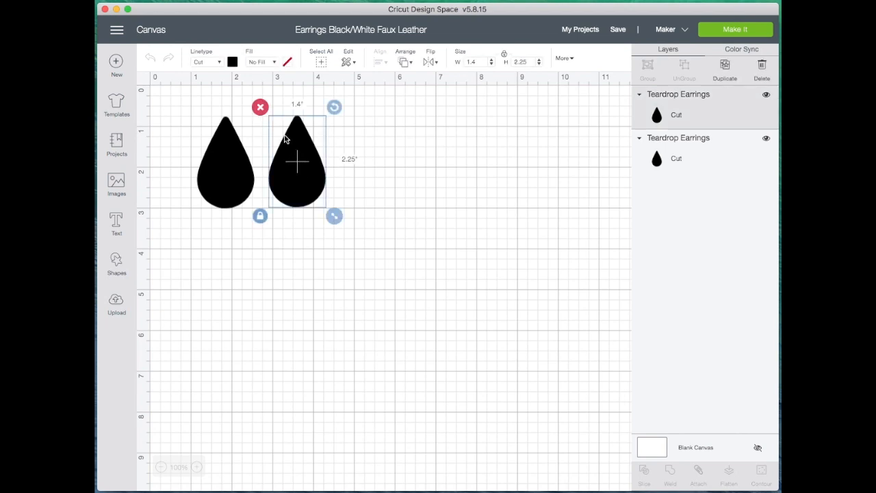
pyautogui.click(260, 108)
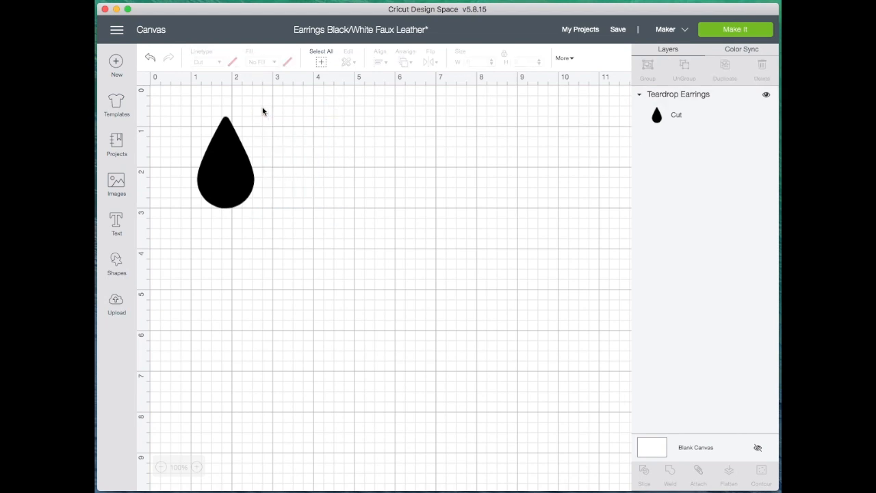
# Change the remaining teardrop's material color from the palette to white.
pyautogui.click(231, 172)
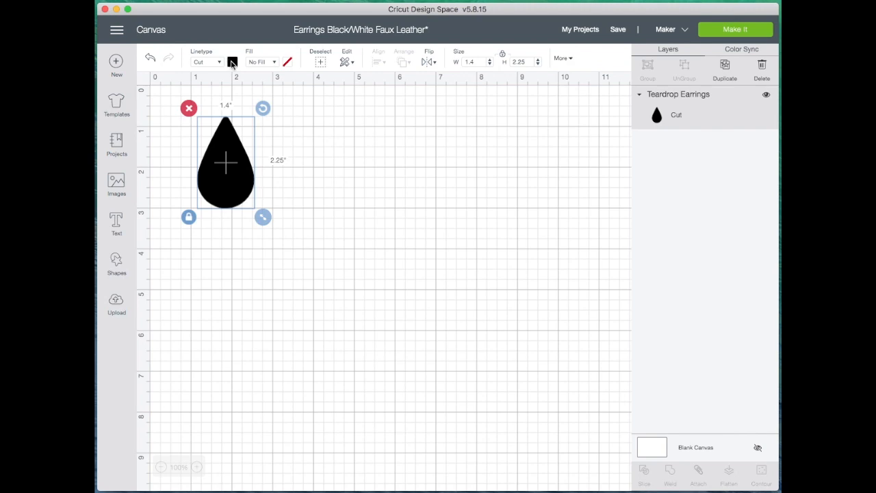
pyautogui.click(232, 62)
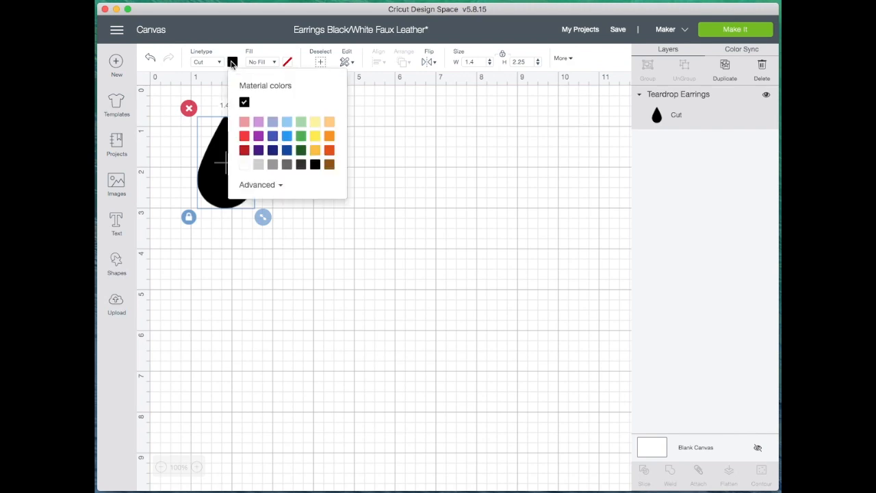
pyautogui.click(245, 165)
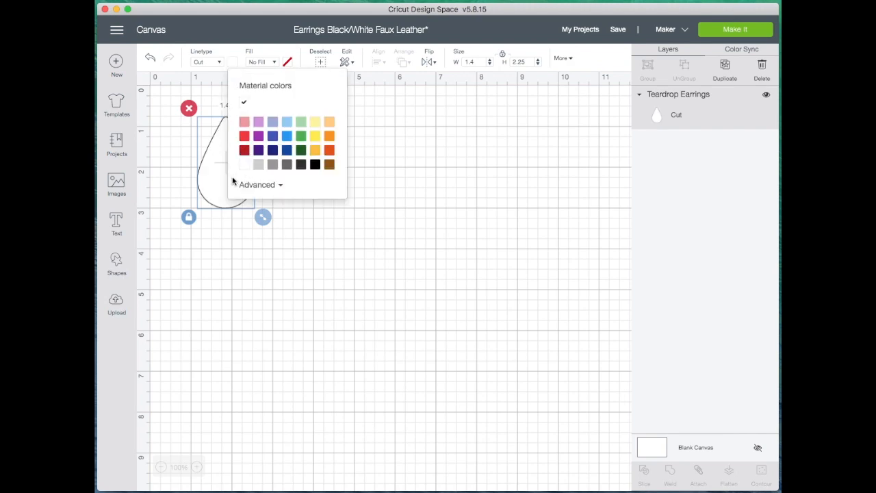
pyautogui.click(319, 411)
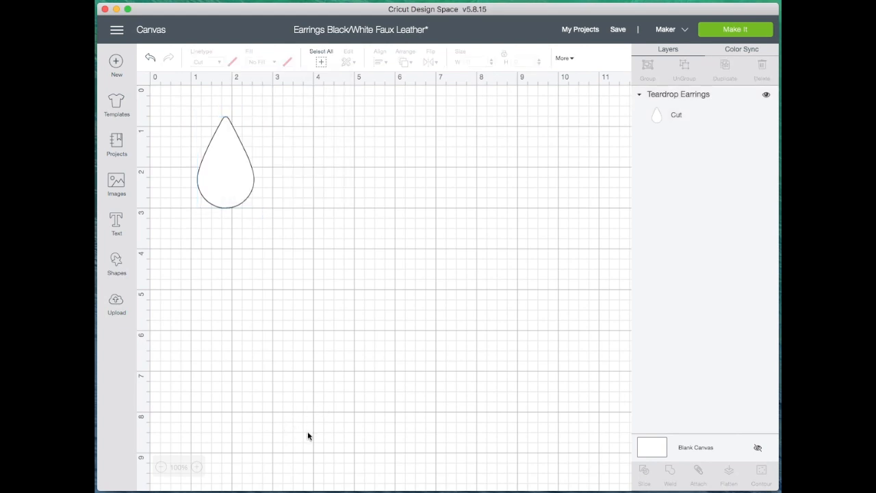
# Add a star shape, shrink it to about 0.576" × 0.548", and place it in the upper half of the teardrop.
pyautogui.click(197, 468)
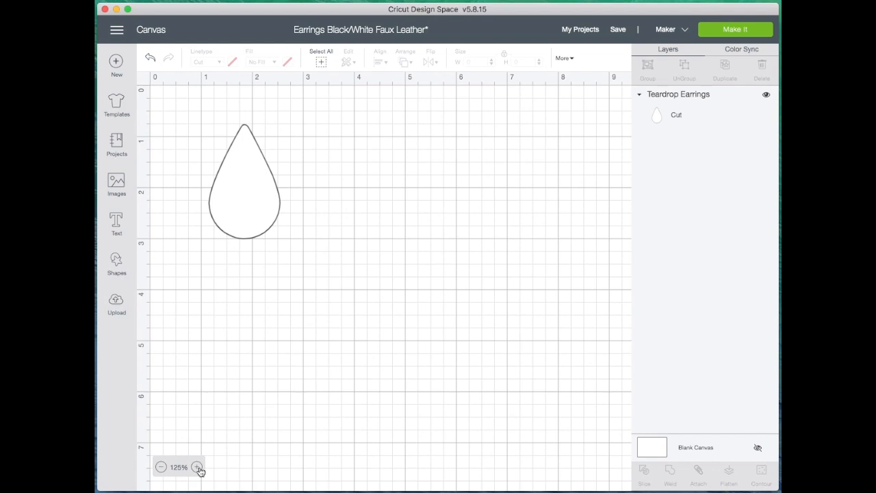
pyautogui.click(197, 468)
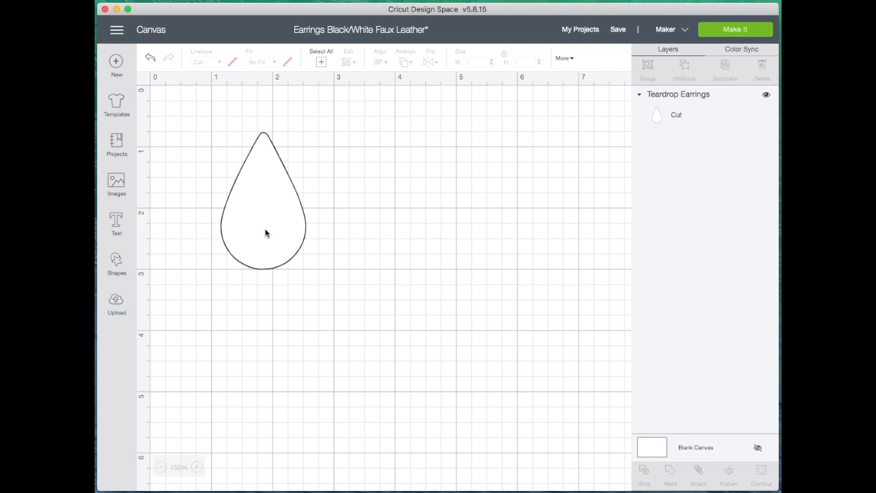
pyautogui.click(117, 266)
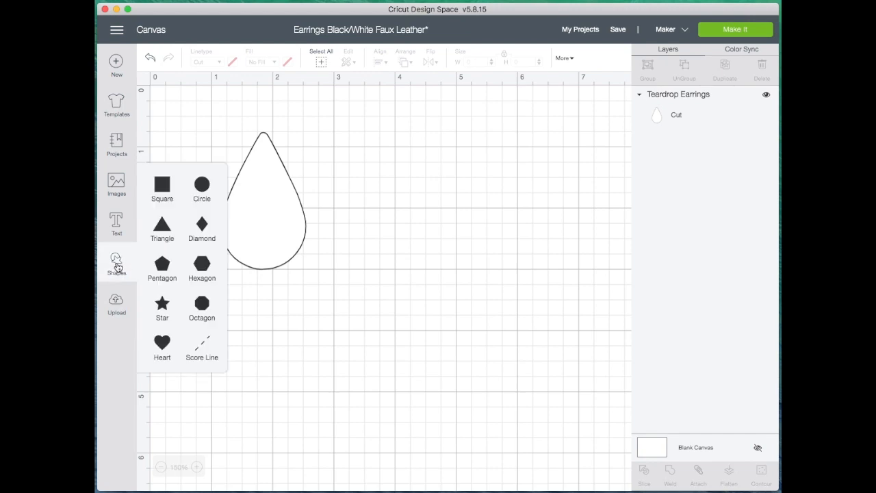
pyautogui.click(162, 308)
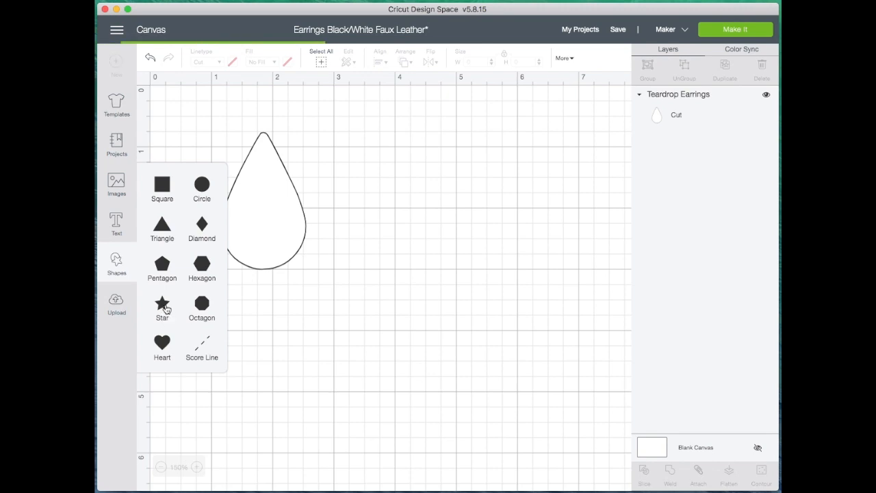
pyautogui.moveTo(430, 355); pyautogui.dragTo(268, 233)
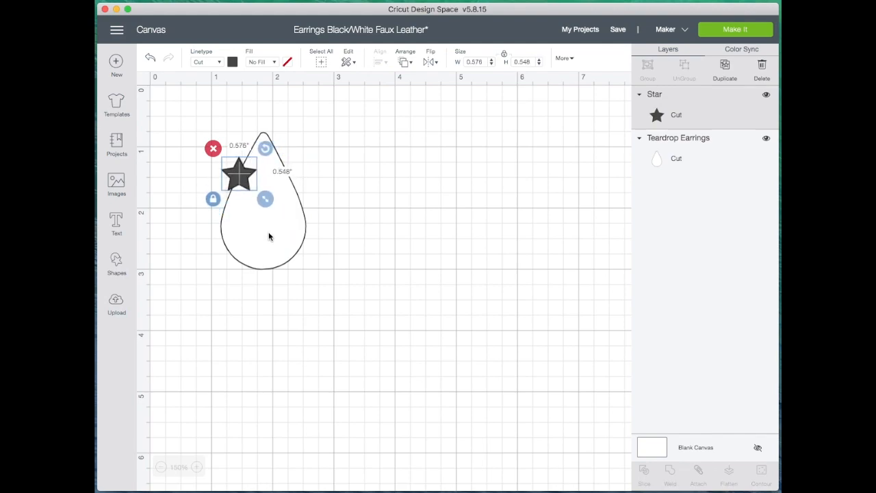
pyautogui.moveTo(242, 176); pyautogui.dragTo(272, 191)
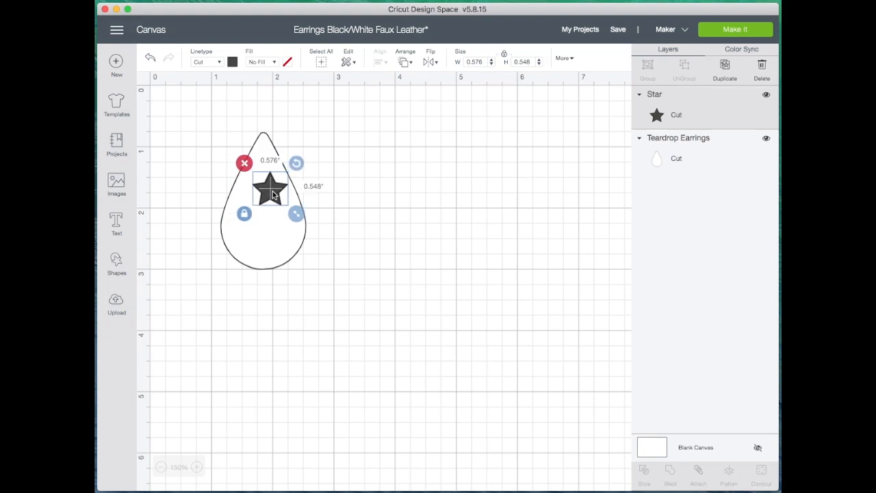
# Color the star dark blue and nudge it slightly upward inside the teardrop.
pyautogui.click(232, 61)
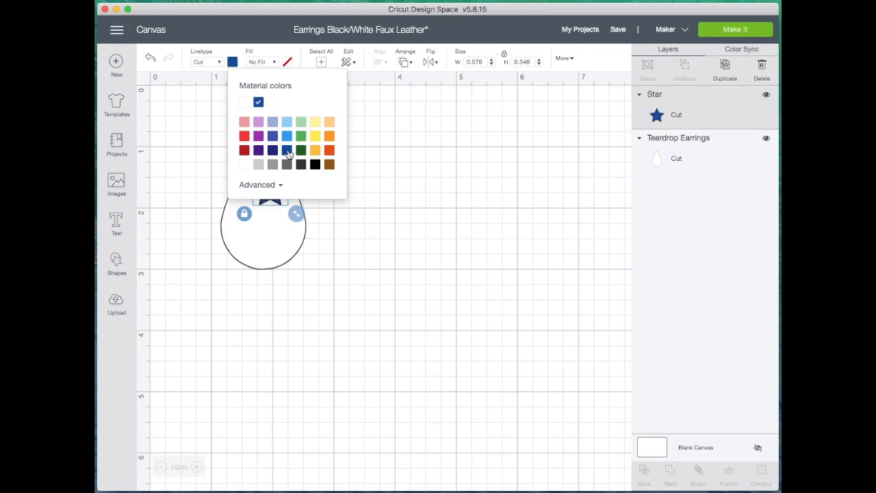
pyautogui.click(463, 179)
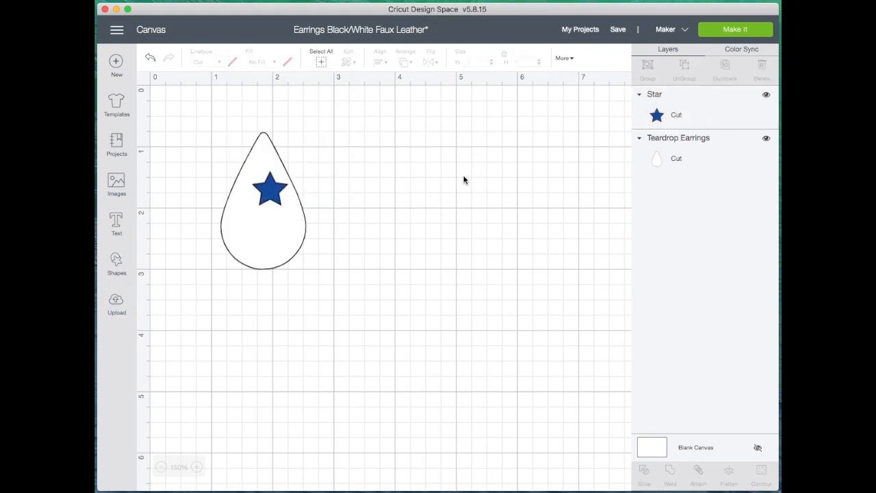
pyautogui.click(276, 188)
pyautogui.moveTo(275, 193); pyautogui.dragTo(275, 192)
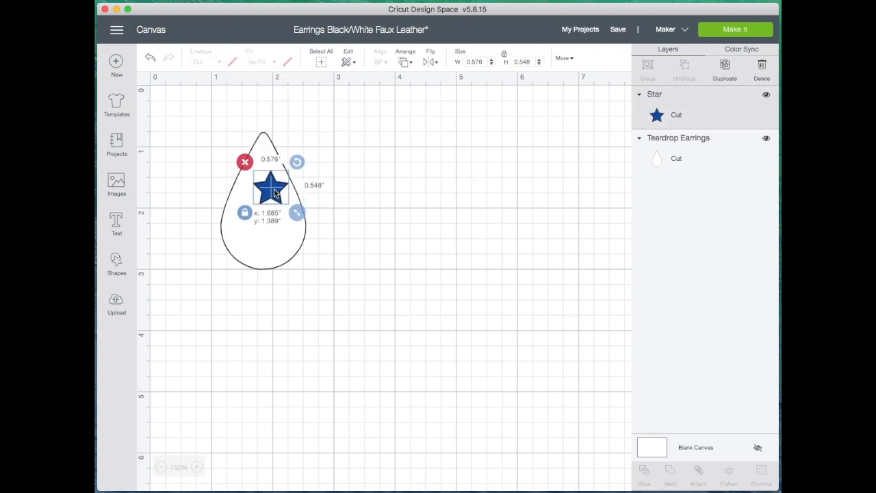
pyautogui.click(432, 174)
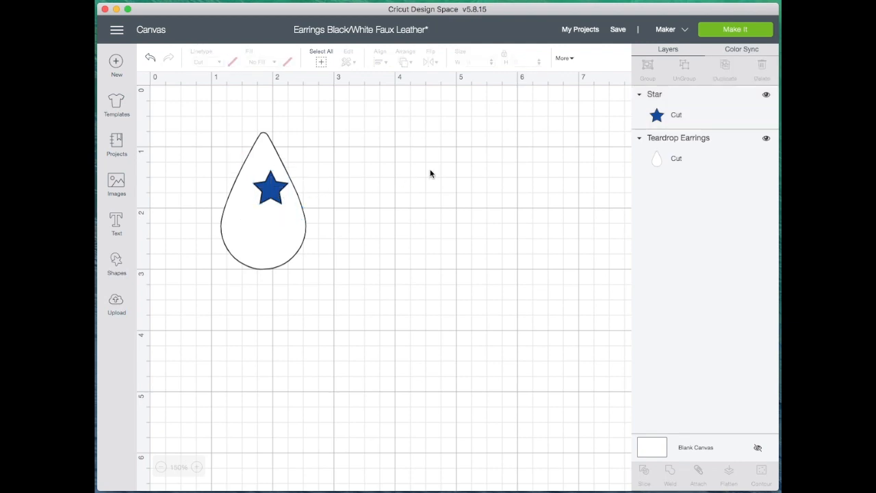
# Rotate the star slightly clockwise and fine-tune its position near the teardrop's upper right edge.
pyautogui.click(272, 191)
pyautogui.moveTo(300, 164); pyautogui.dragTo(305, 180)
pyautogui.click(370, 172)
pyautogui.moveTo(272, 193); pyautogui.dragTo(278, 191)
pyautogui.click(384, 173)
pyautogui.click(271, 189)
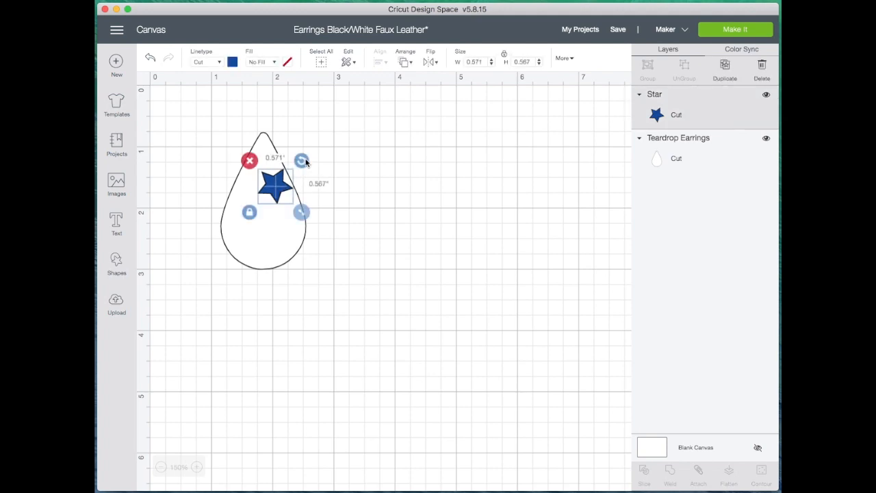
pyautogui.click(396, 162)
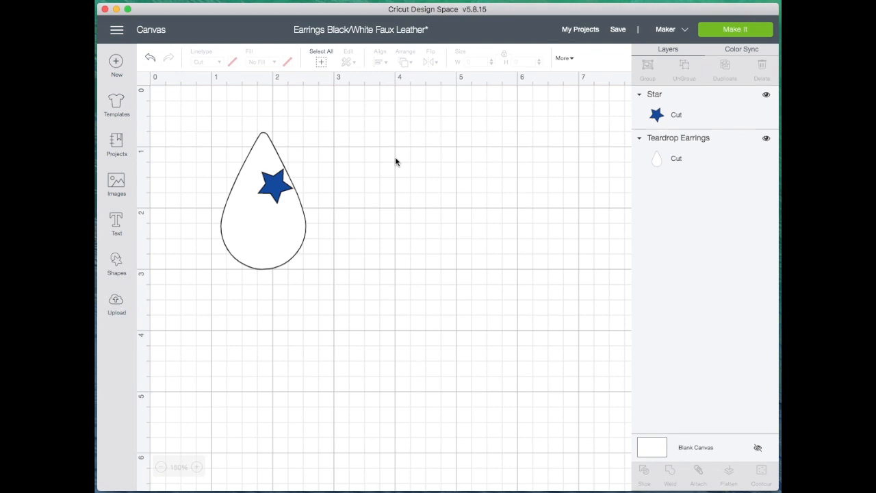
pyautogui.moveTo(276, 187); pyautogui.dragTo(273, 185)
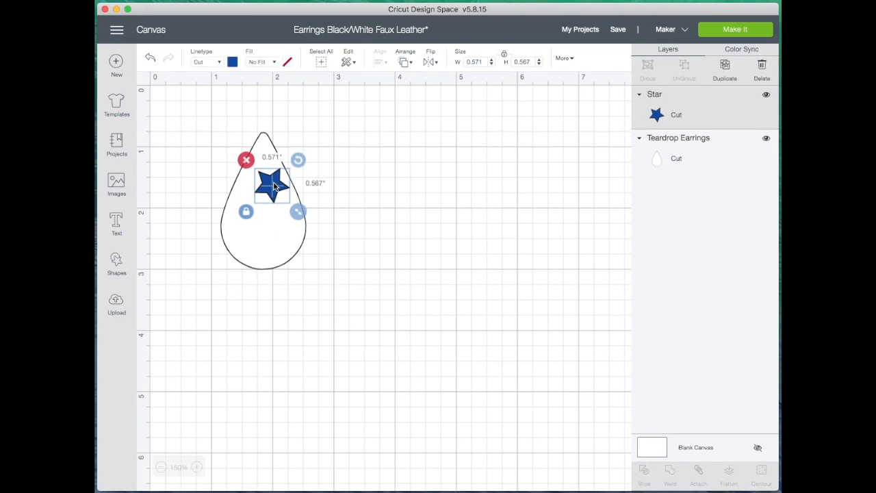
pyautogui.click(385, 178)
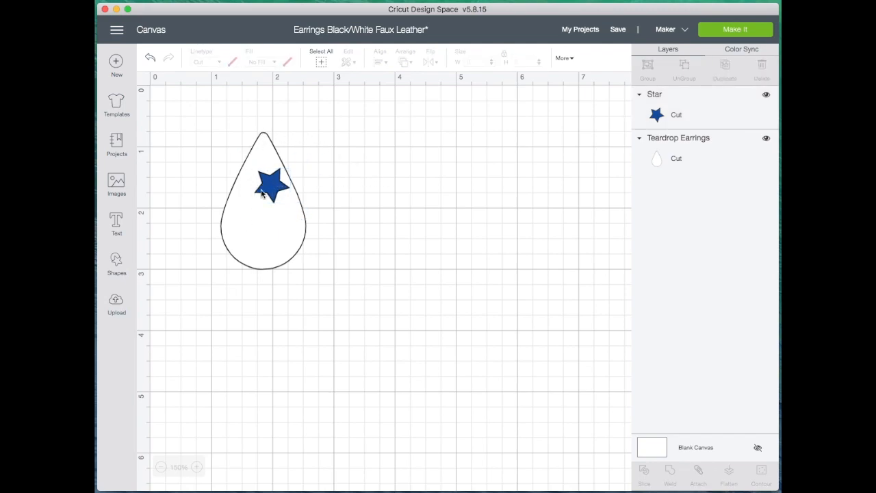
pyautogui.moveTo(268, 188); pyautogui.dragTo(269, 189)
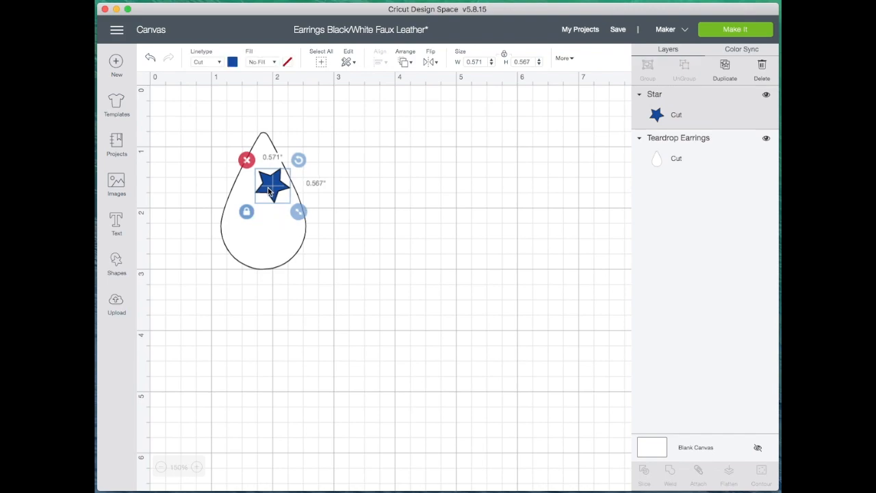
pyautogui.click(404, 180)
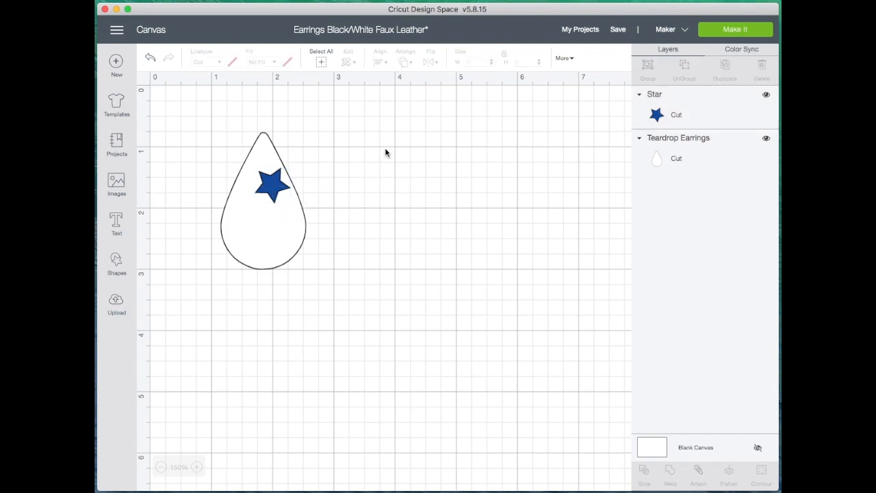
# Add a square, unlock its proportions, reshape it into a vertical strip about 0.157" wide and 3.741" high, and relock it.
pyautogui.click(116, 261)
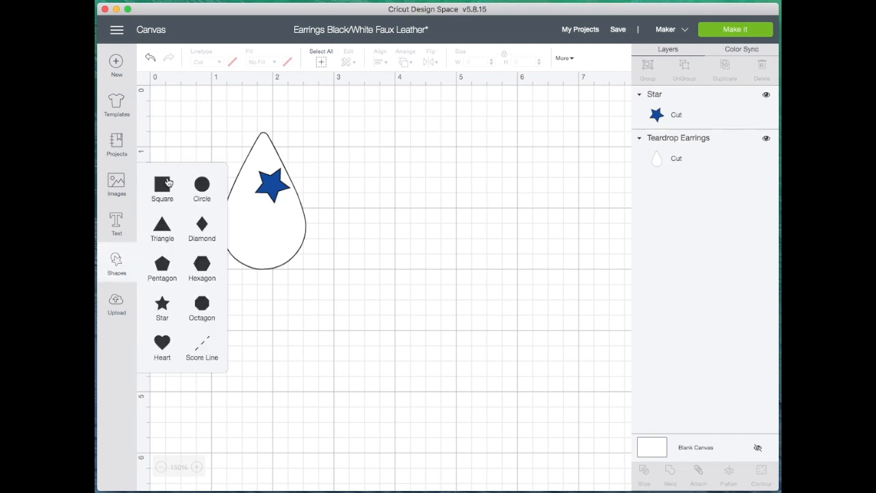
pyautogui.click(164, 186)
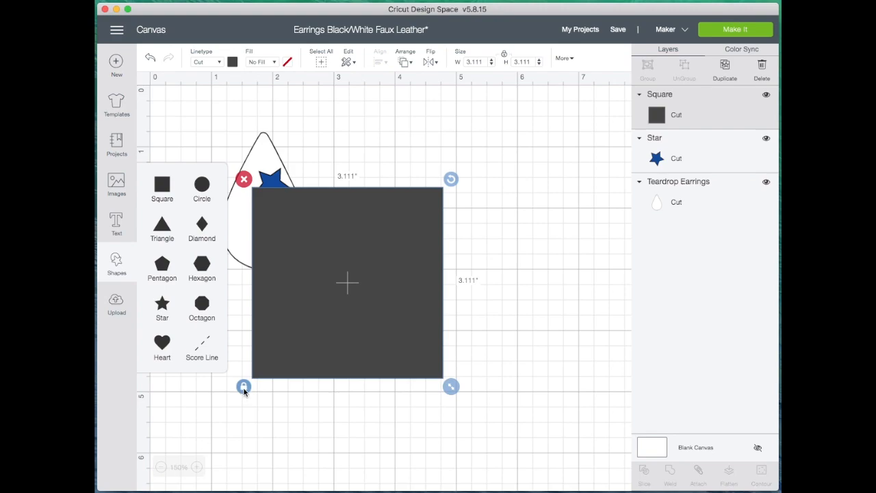
pyautogui.click(244, 387)
pyautogui.moveTo(451, 386); pyautogui.dragTo(272, 425)
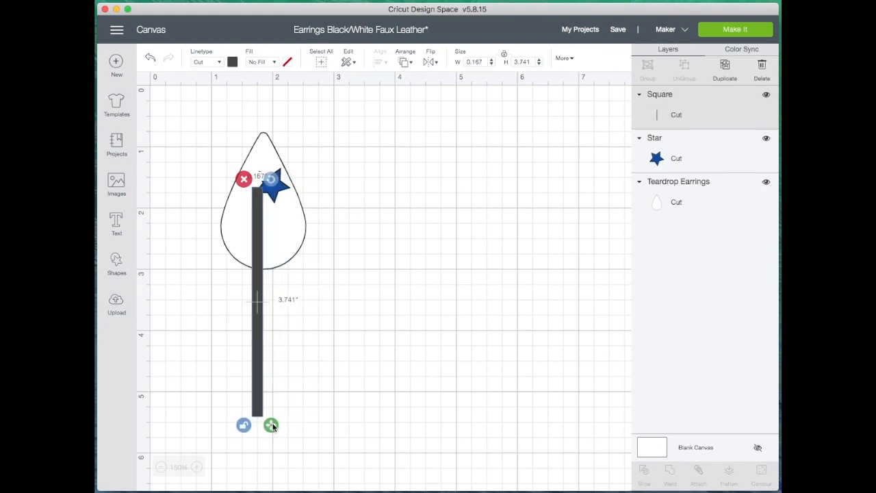
pyautogui.moveTo(273, 427); pyautogui.dragTo(271, 427)
pyautogui.click(242, 427)
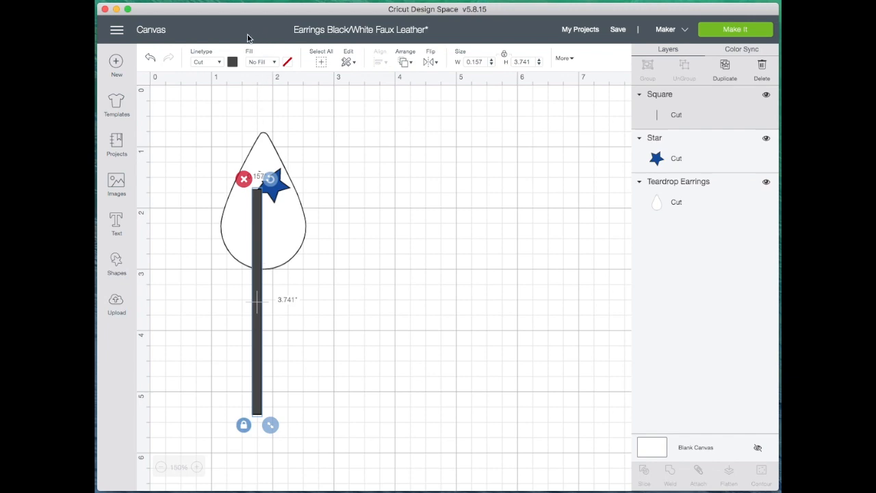
# Color the strip red and duplicate it three times.
pyautogui.click(234, 61)
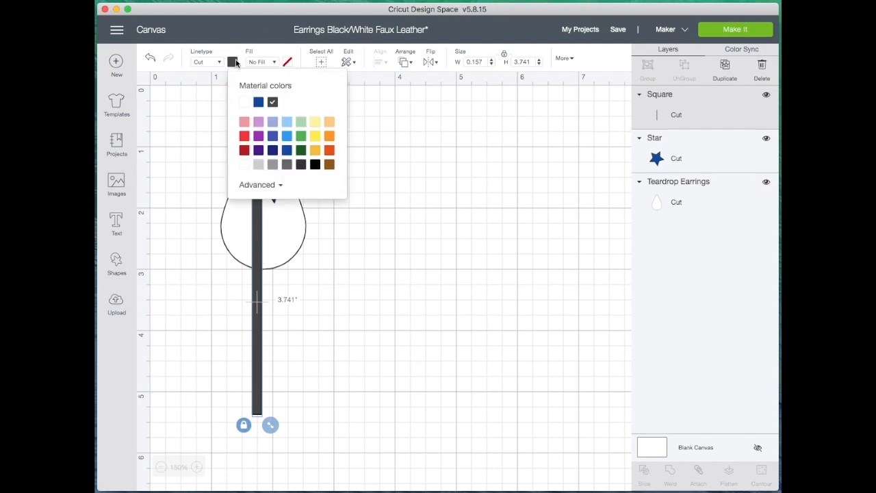
pyautogui.click(245, 137)
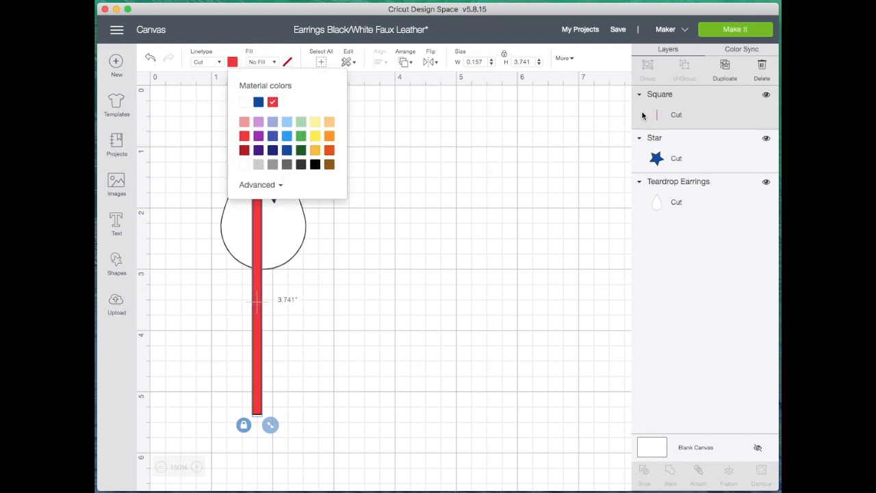
pyautogui.click(728, 71)
pyautogui.click(727, 71)
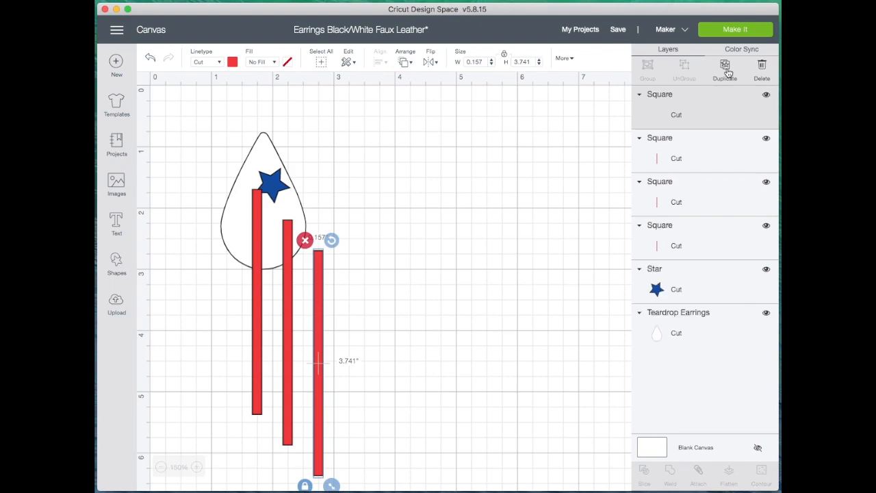
pyautogui.click(727, 71)
# Select all four red strips and align them along their bottom edges.
pyautogui.moveTo(183, 347); pyautogui.dragTo(373, 406)
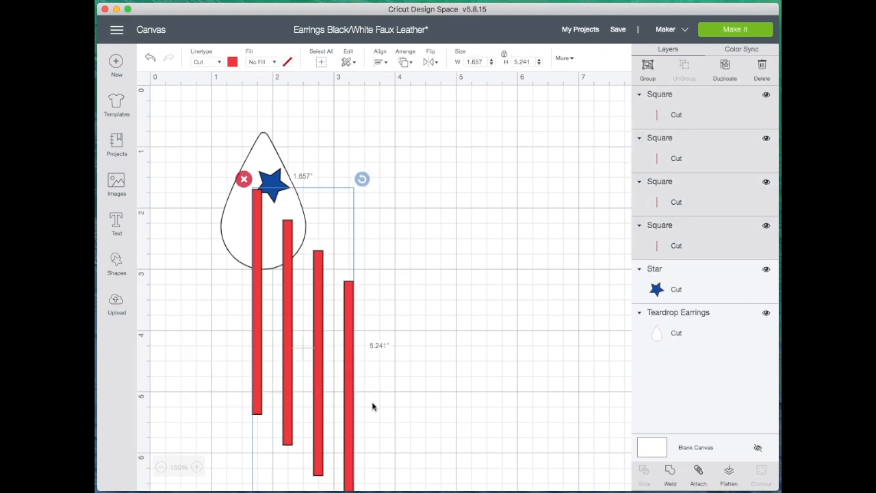
pyautogui.click(378, 64)
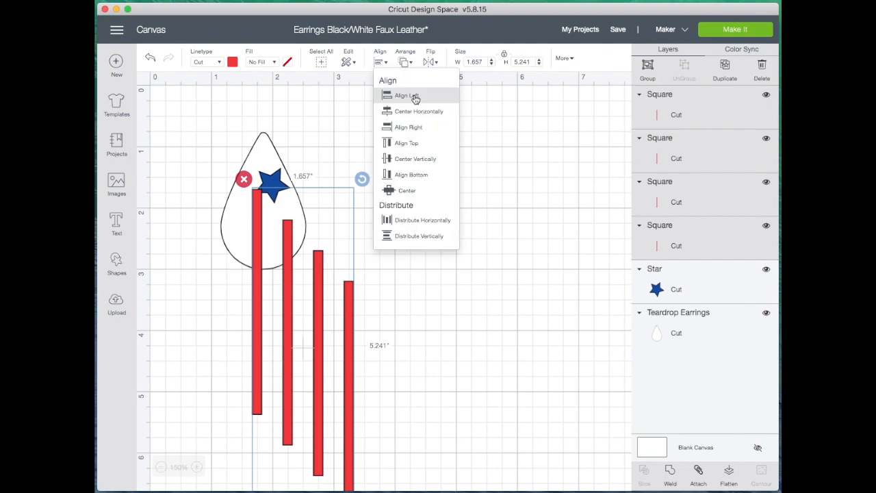
pyautogui.click(412, 176)
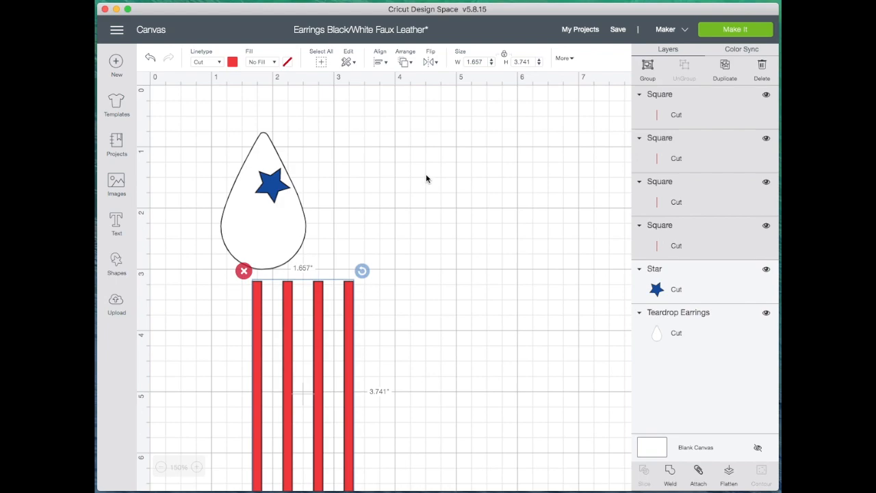
# Move the red strips closer together into an evenly spaced row of four stripes below the teardrop.
pyautogui.click(394, 391)
pyautogui.moveTo(286, 401)
pyautogui.mouseDown()
pyautogui.moveTo(272, 405)
pyautogui.moveTo(316, 410)
pyautogui.moveTo(290, 411)
pyautogui.mouseUp()
pyautogui.click(347, 411)
pyautogui.moveTo(347, 412); pyautogui.dragTo(306, 412)
pyautogui.click(448, 371)
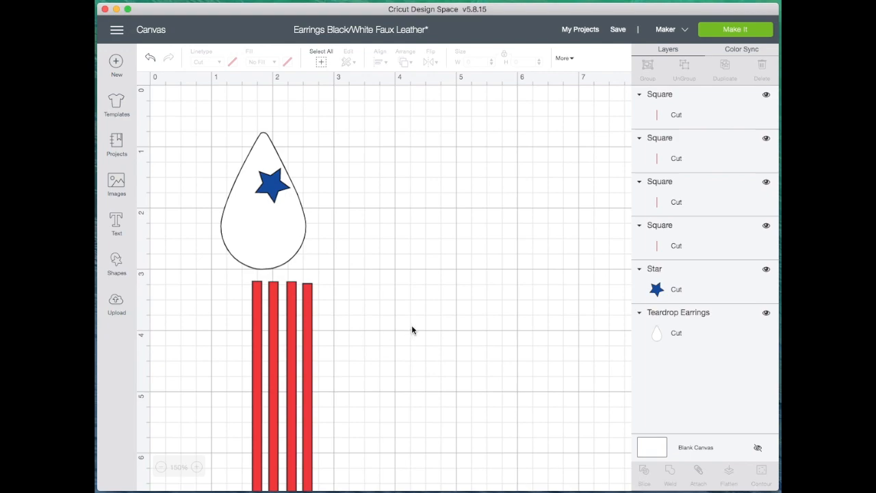
# Distribute the four red strips evenly in the horizontal direction and attach them together.
pyautogui.moveTo(208, 334); pyautogui.dragTo(343, 420)
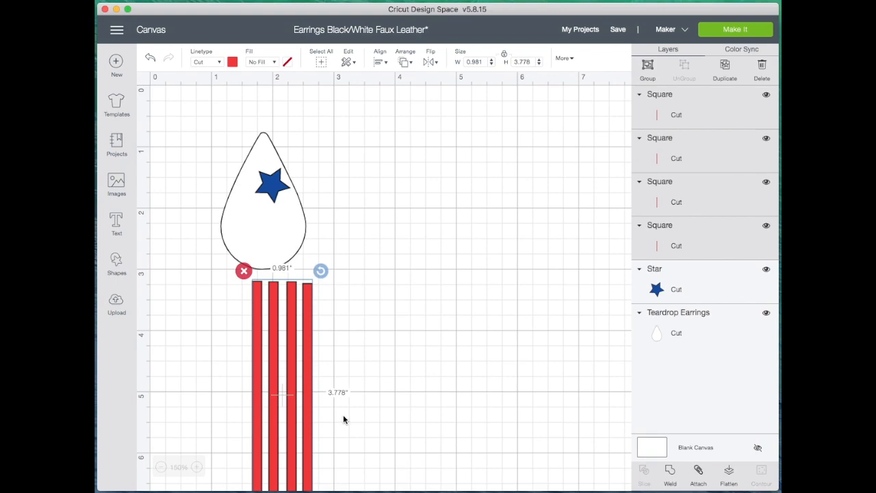
pyautogui.click(382, 63)
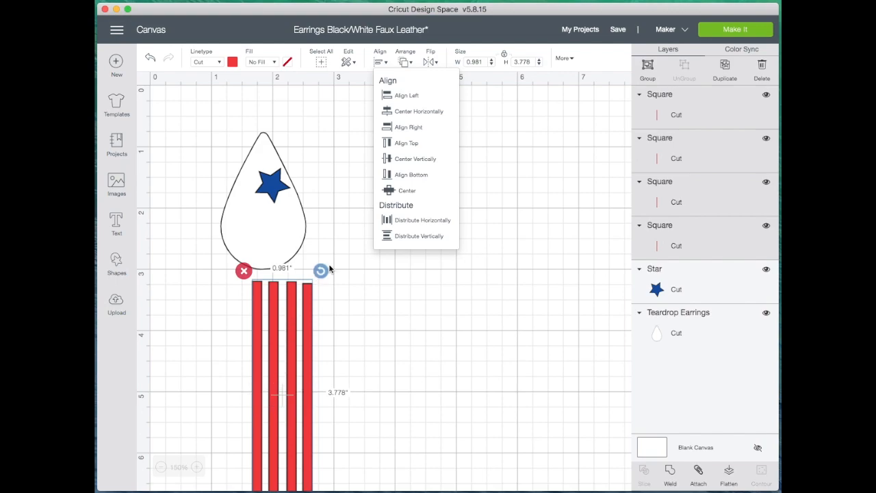
pyautogui.click(419, 222)
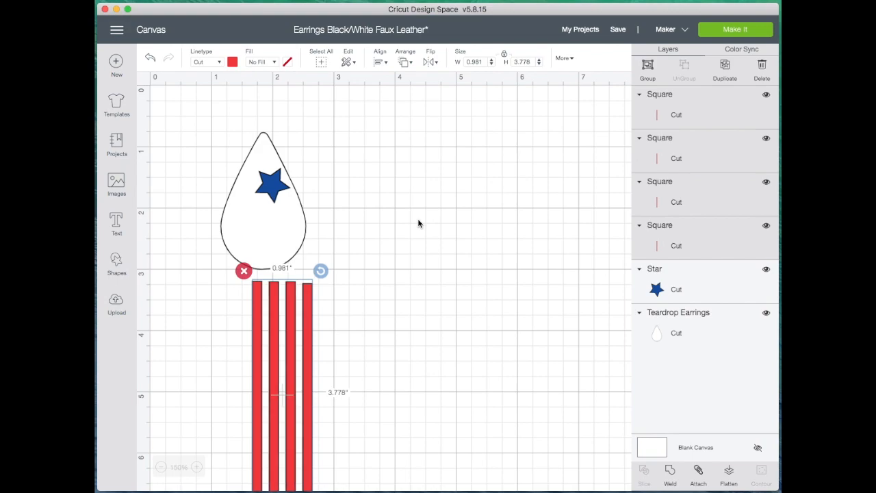
pyautogui.hscroll(1, 421, 224)
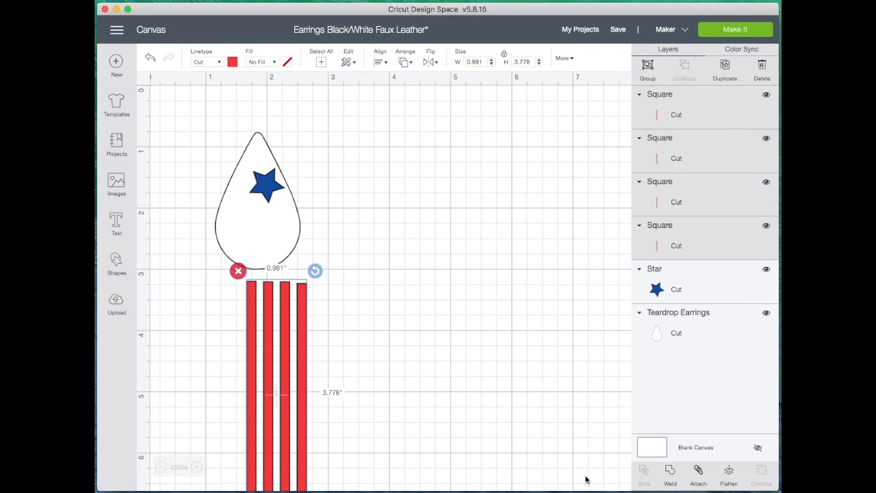
pyautogui.click(700, 472)
# Move the attached stripes over the teardrop and rotate them to a downward-sloping diagonal beneath the star.
pyautogui.moveTo(292, 433); pyautogui.dragTo(380, 383)
pyautogui.click(276, 424)
pyautogui.click(280, 370)
pyautogui.moveTo(280, 370); pyautogui.dragTo(244, 223)
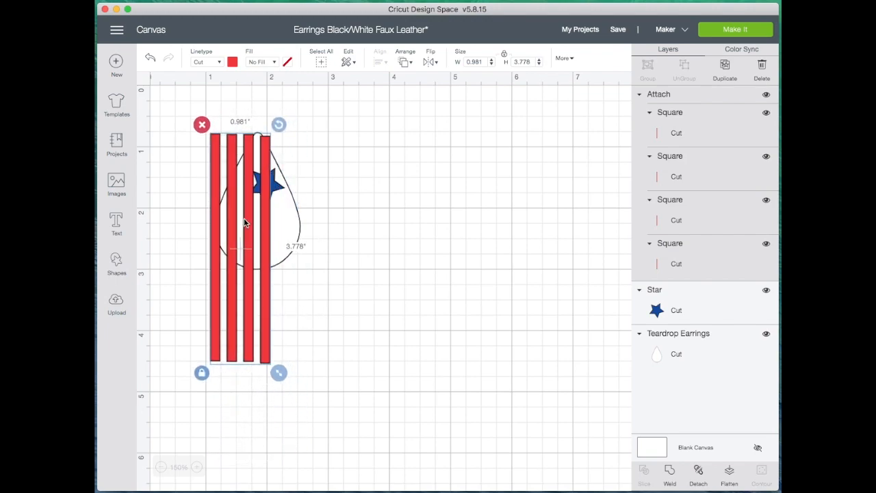
pyautogui.moveTo(279, 125); pyautogui.dragTo(195, 194)
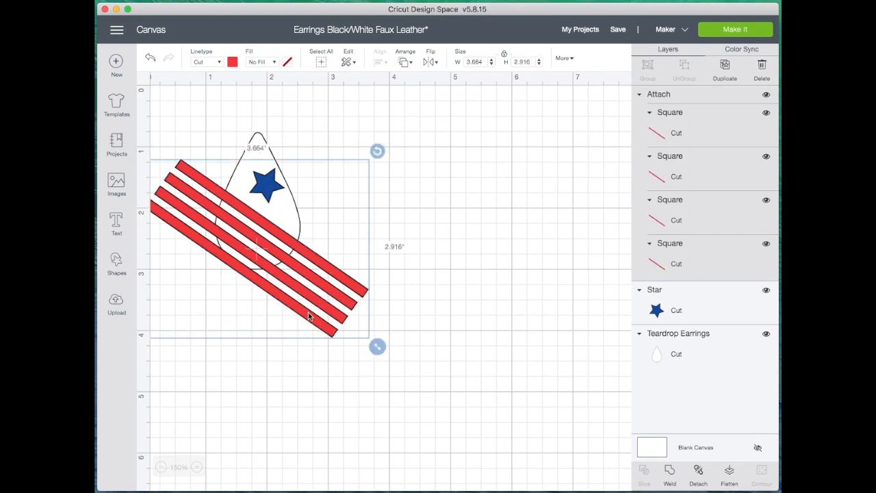
pyautogui.moveTo(320, 295); pyautogui.dragTo(326, 292)
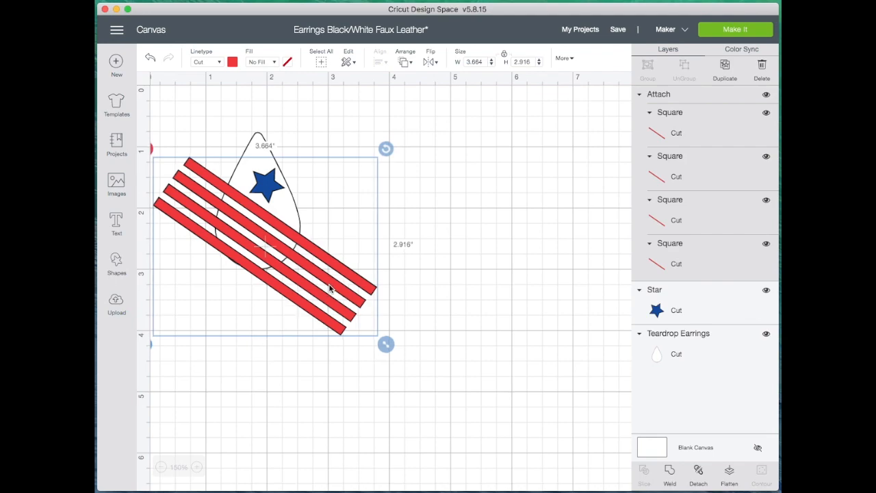
# Flatten the stripes' angle slightly and nudge them until the top stripe sits just under the blue star.
pyautogui.moveTo(387, 150); pyautogui.dragTo(384, 146)
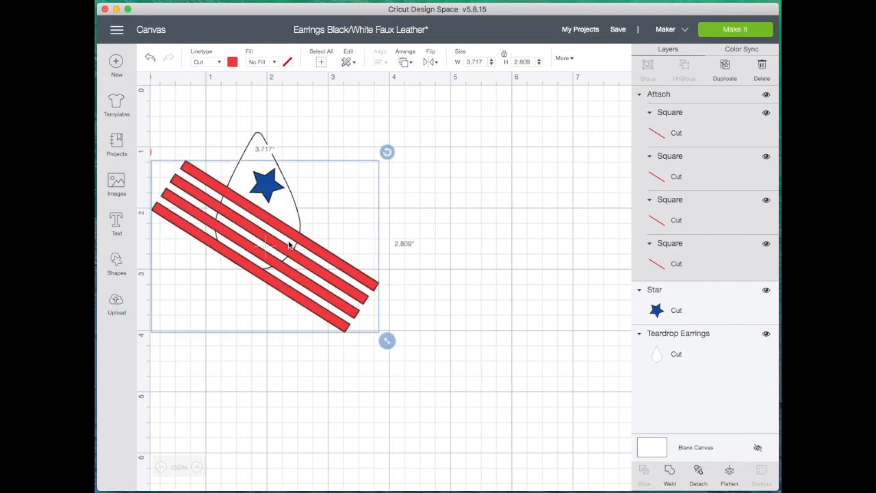
pyautogui.moveTo(333, 303); pyautogui.dragTo(336, 299)
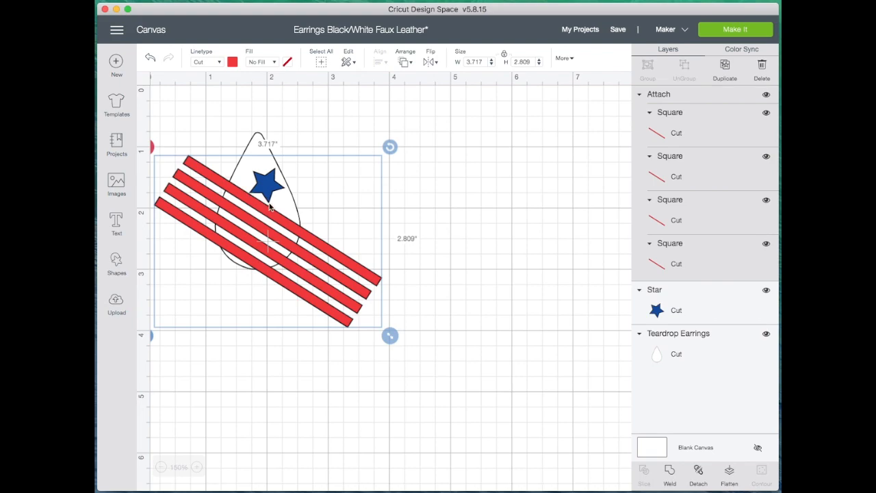
pyautogui.moveTo(391, 151); pyautogui.dragTo(386, 141)
pyautogui.click(566, 176)
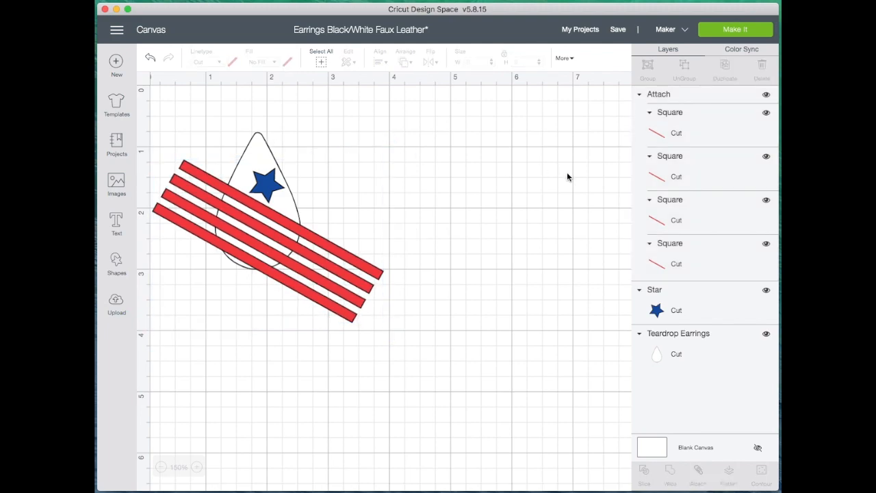
pyautogui.click(353, 306)
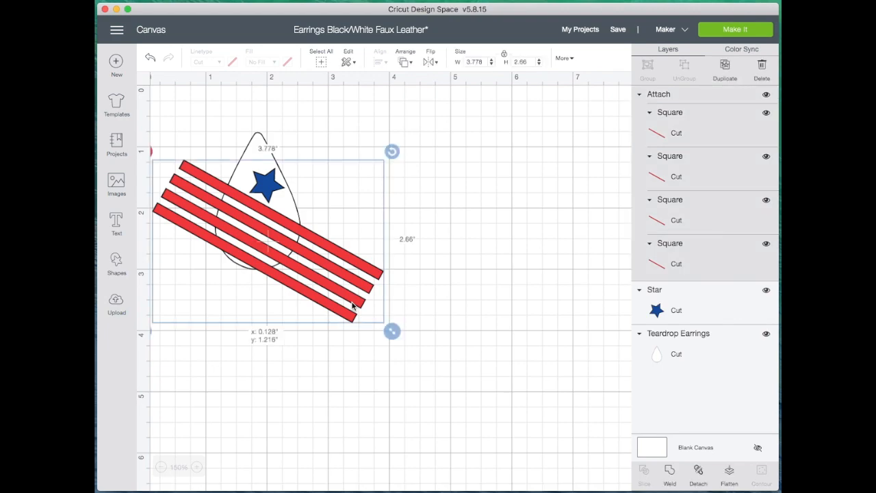
pyautogui.moveTo(353, 306); pyautogui.dragTo(356, 304)
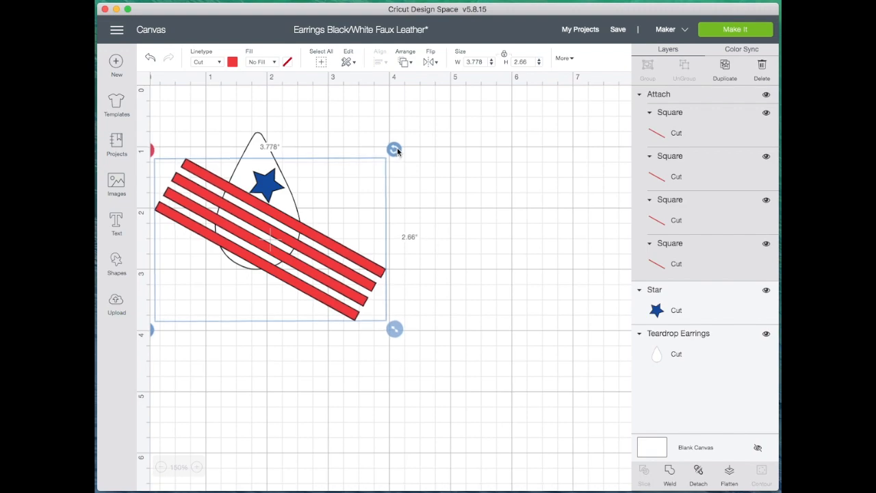
pyautogui.moveTo(398, 148); pyautogui.dragTo(398, 148)
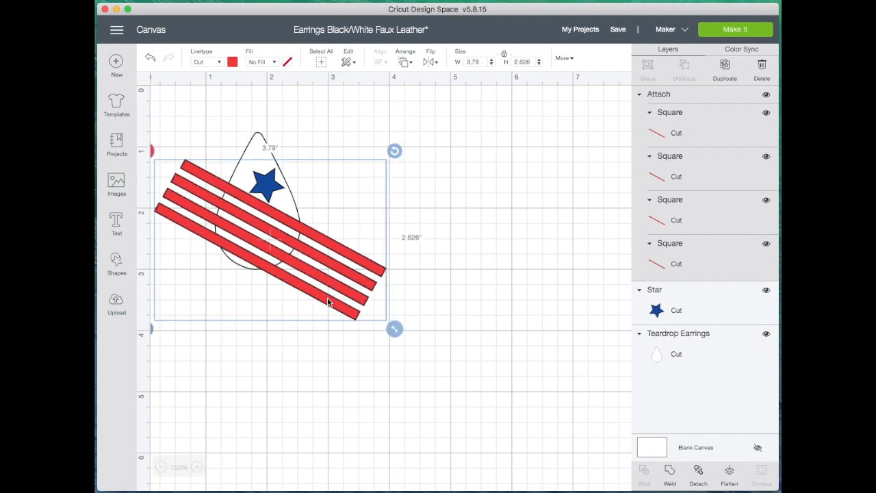
pyautogui.moveTo(327, 302); pyautogui.dragTo(333, 302)
pyautogui.click(575, 246)
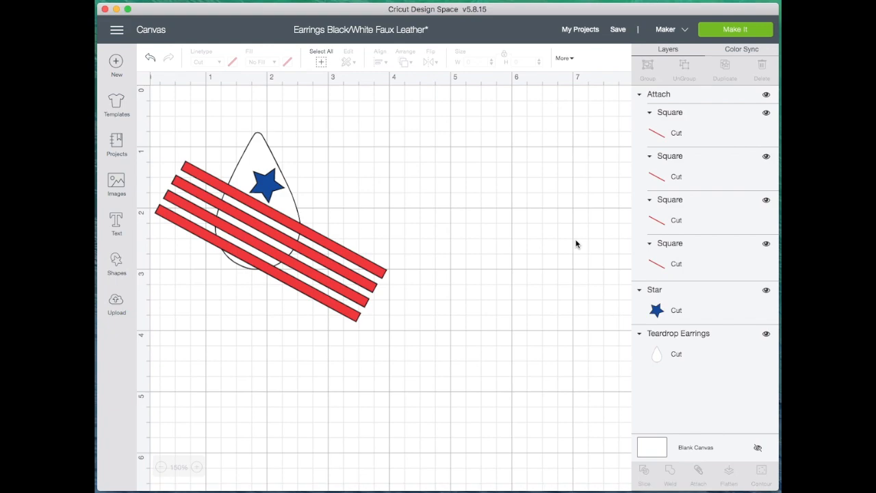
# Shrink the blue star to about 0.516" wide and 0.512" high.
pyautogui.click(272, 187)
pyautogui.click(380, 140)
pyautogui.click(274, 190)
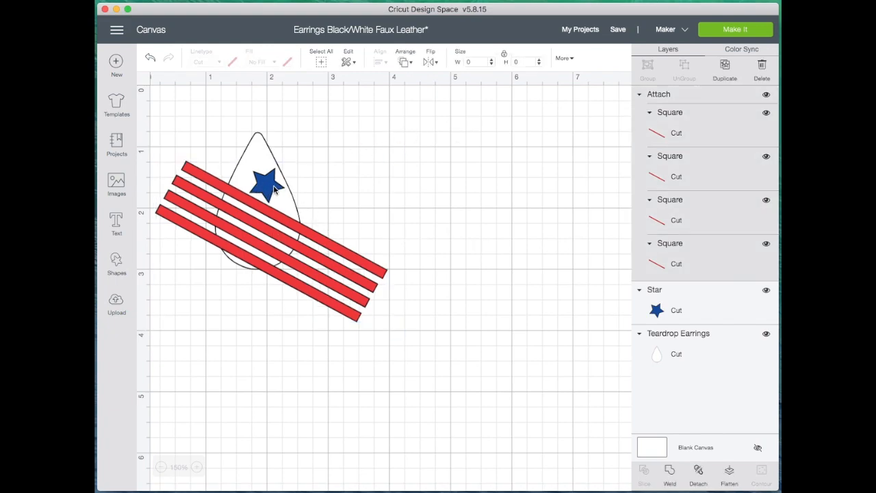
pyautogui.click(699, 306)
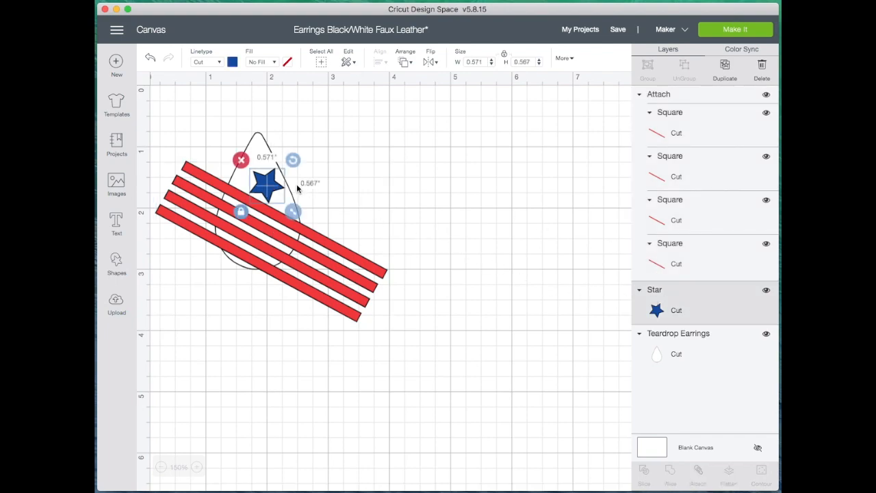
pyautogui.moveTo(293, 213); pyautogui.dragTo(290, 210)
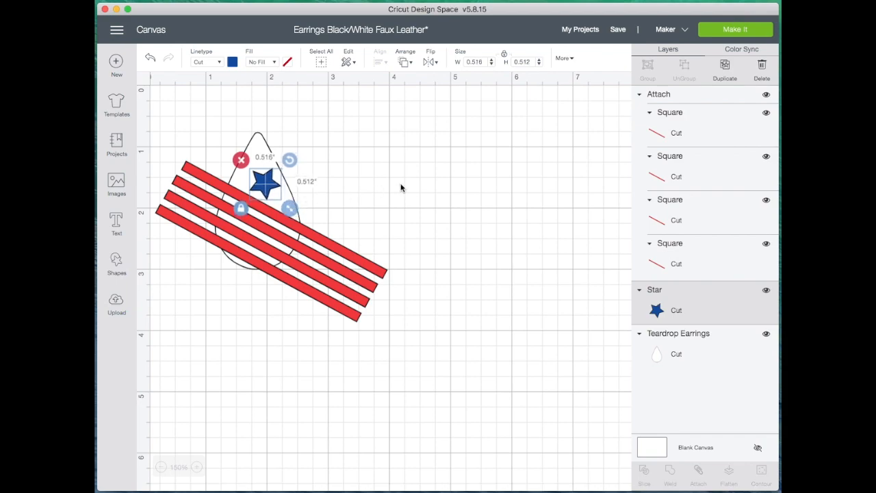
# Move the stripes below the teardrop to clear the star, and shift the star slightly higher inside the teardrop.
pyautogui.click(402, 187)
pyautogui.click(264, 185)
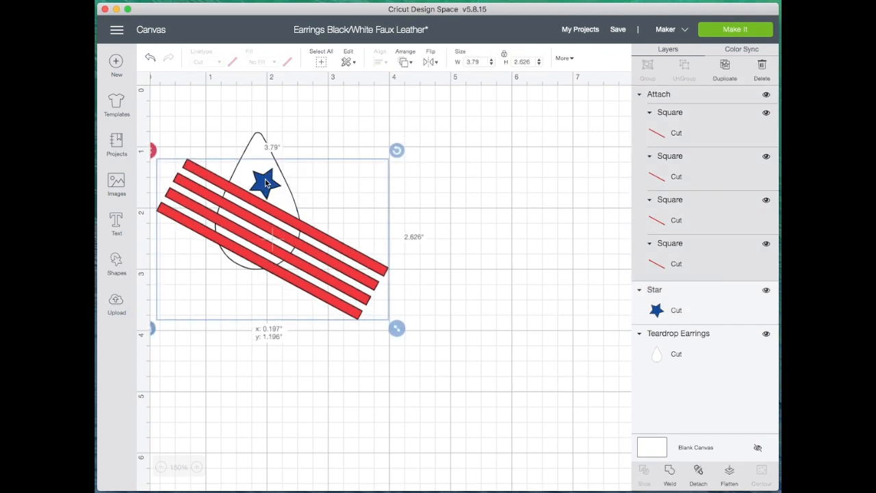
pyautogui.click(729, 315)
pyautogui.moveTo(269, 188); pyautogui.dragTo(285, 285)
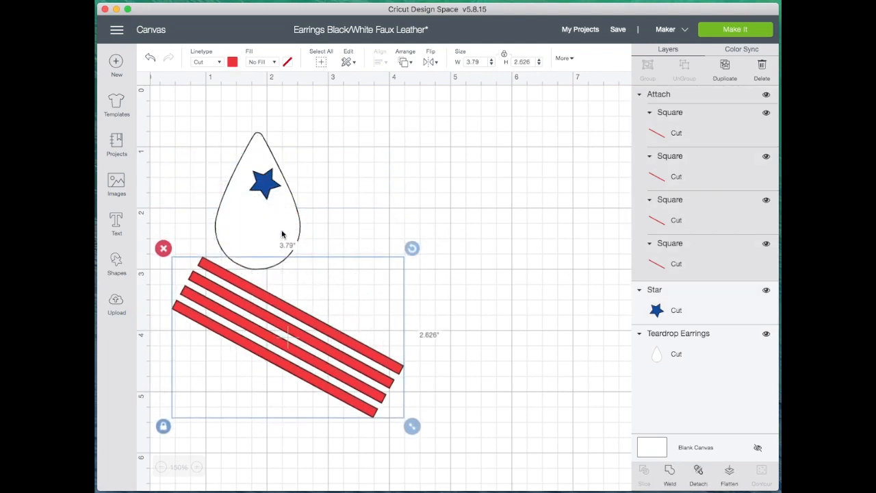
pyautogui.click(264, 186)
pyautogui.moveTo(264, 185); pyautogui.dragTo(266, 183)
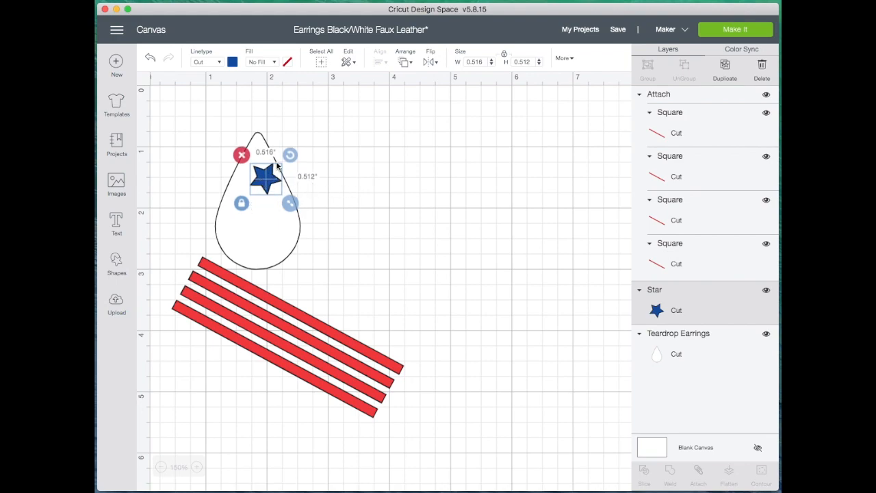
# Move the stripes back over the teardrop and enlarge them to about 4.243" by 2.94", positioned beneath the star.
pyautogui.moveTo(374, 400); pyautogui.dragTo(347, 301)
pyautogui.moveTo(389, 327); pyautogui.dragTo(415, 366)
pyautogui.moveTo(370, 306); pyautogui.dragTo(373, 308)
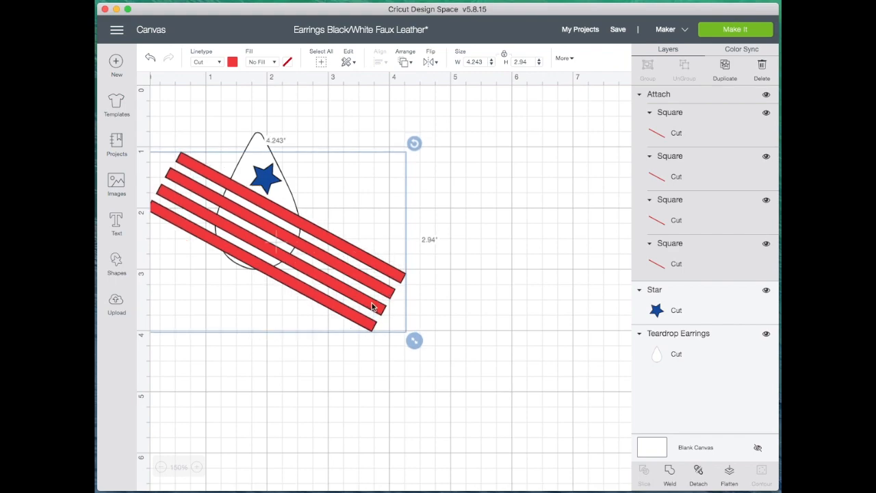
pyautogui.click(537, 294)
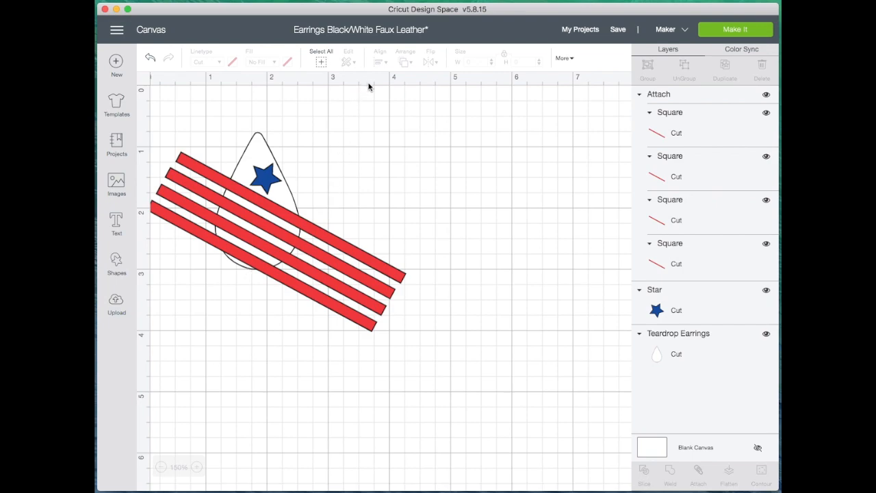
# Duplicate the white teardrop and place the copy in the empty area to the right of the striped one.
pyautogui.click(259, 143)
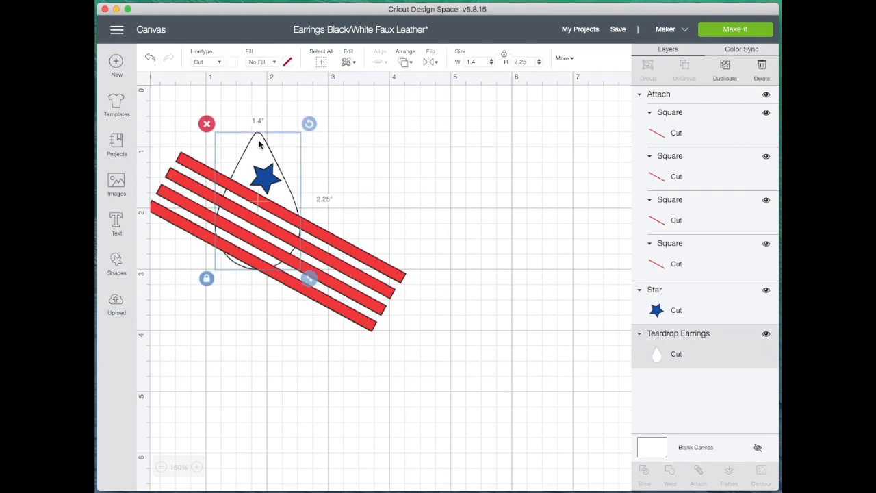
pyautogui.click(726, 66)
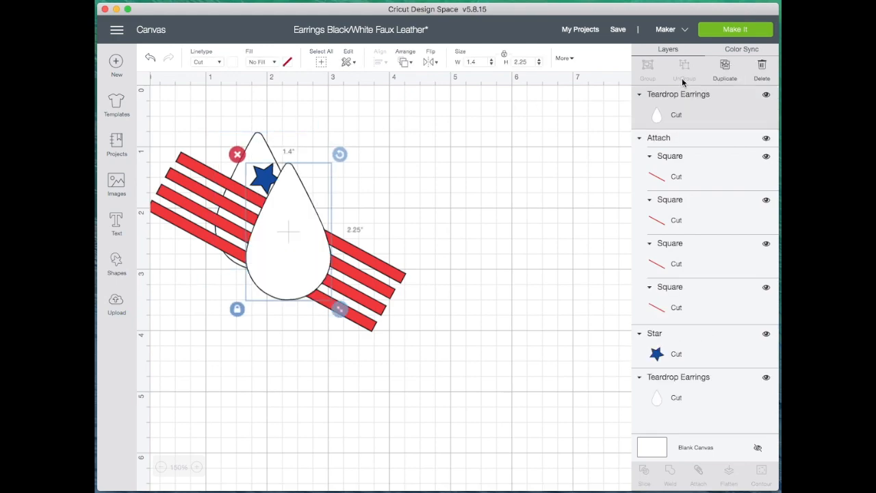
pyautogui.moveTo(285, 248); pyautogui.dragTo(505, 204)
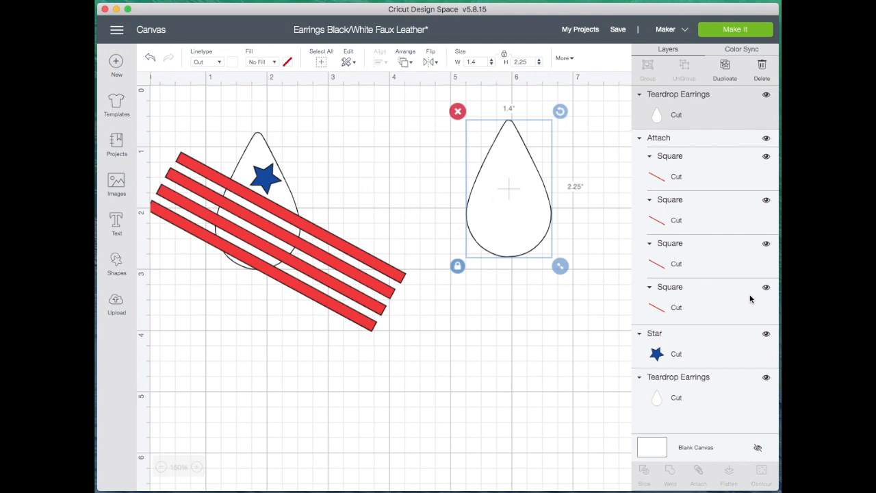
# Try to select the attached stripes and the original teardrop together for slicing, with the star hidden.
pyautogui.click(767, 336)
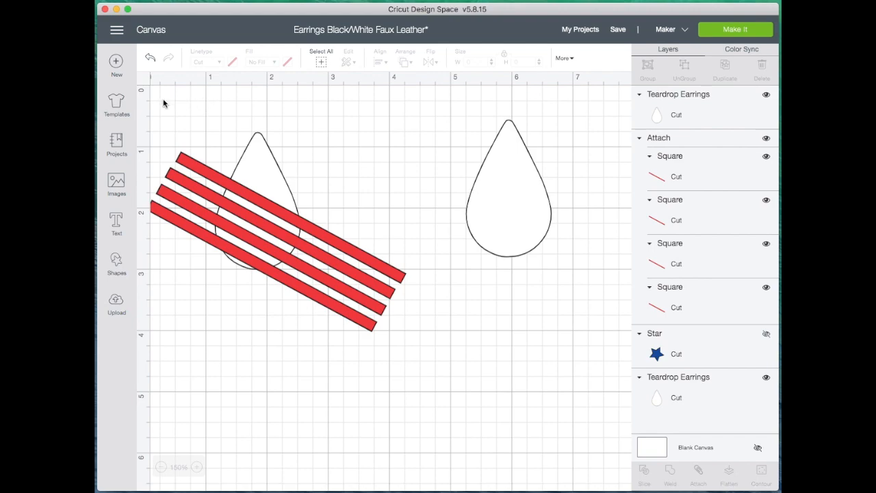
pyautogui.moveTo(164, 104); pyautogui.dragTo(316, 309)
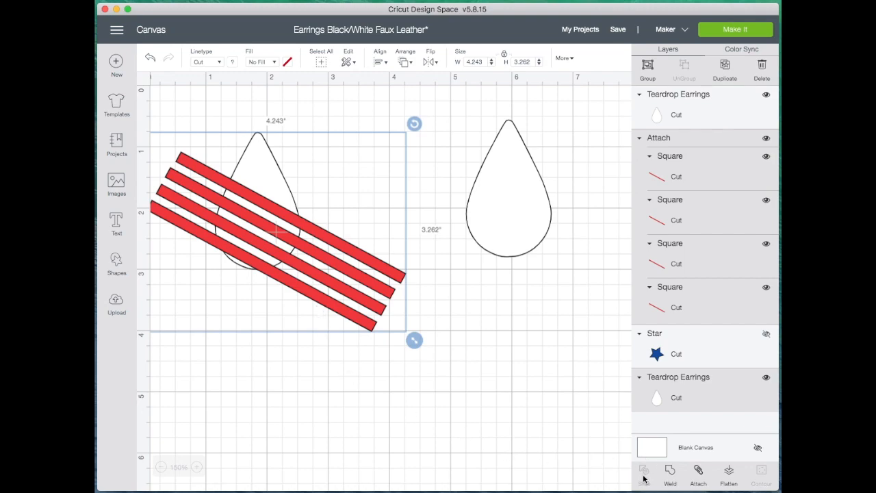
pyautogui.click(489, 458)
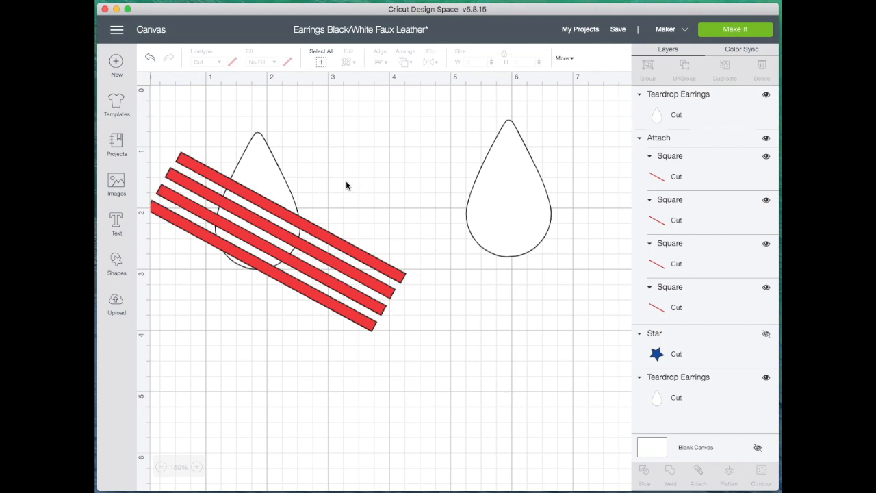
# Show the star again and nudge the stripes to sit just beneath it across the original teardrop.
pyautogui.moveTo(346, 180)
pyautogui.mouseDown()
pyautogui.moveTo(347, 213)
pyautogui.moveTo(348, 175)
pyautogui.mouseUp()
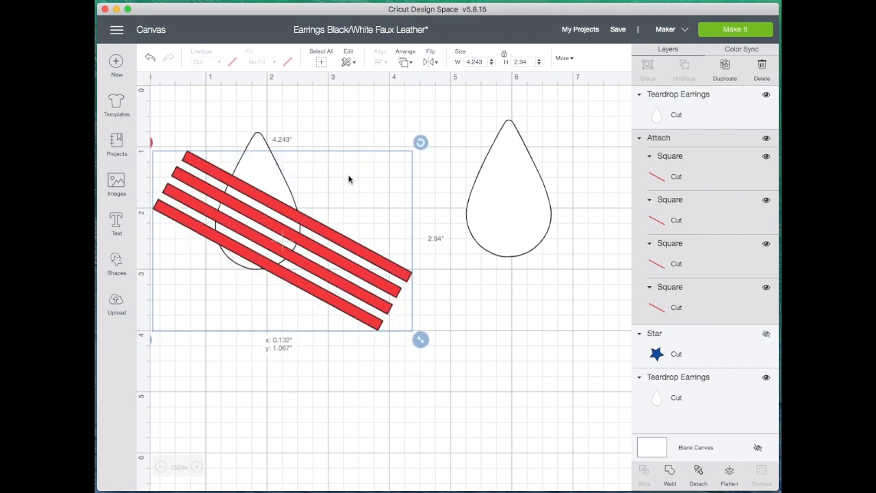
pyautogui.click(767, 334)
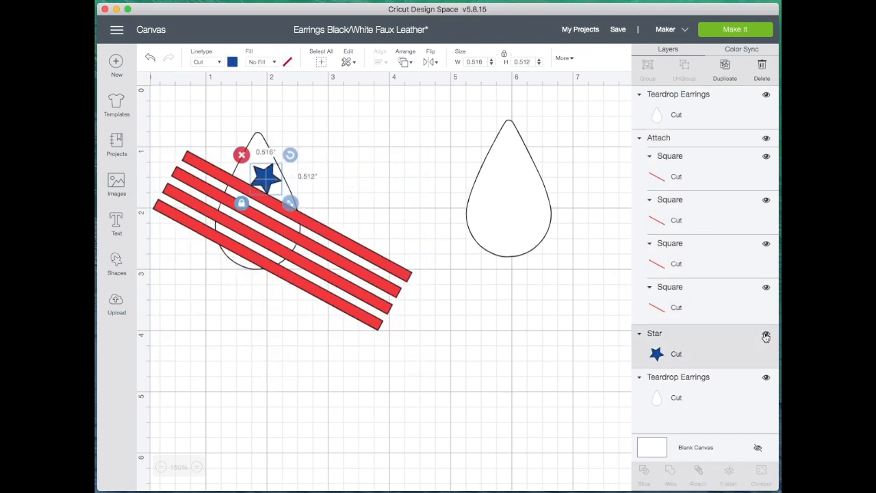
pyautogui.click(368, 298)
pyautogui.moveTo(369, 299); pyautogui.dragTo(369, 298)
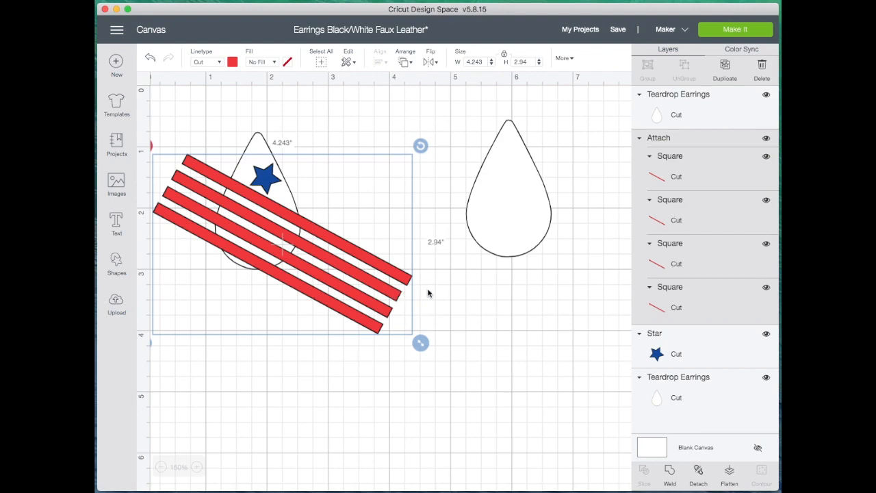
pyautogui.click(538, 319)
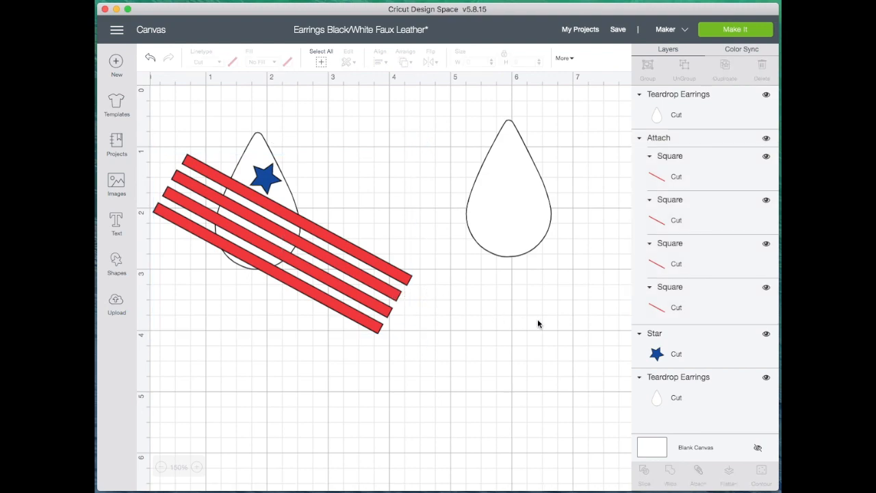
# Weld the four attached stripes into a single shape and hide the star.
pyautogui.click(375, 303)
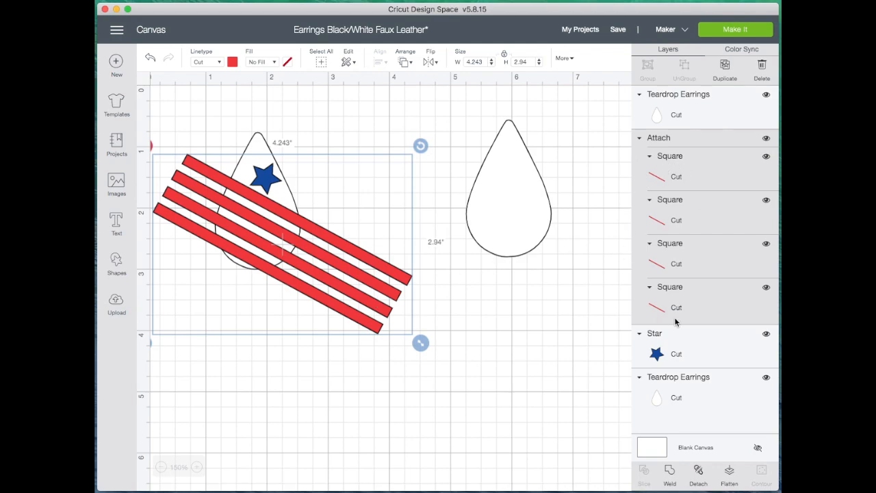
pyautogui.click(670, 478)
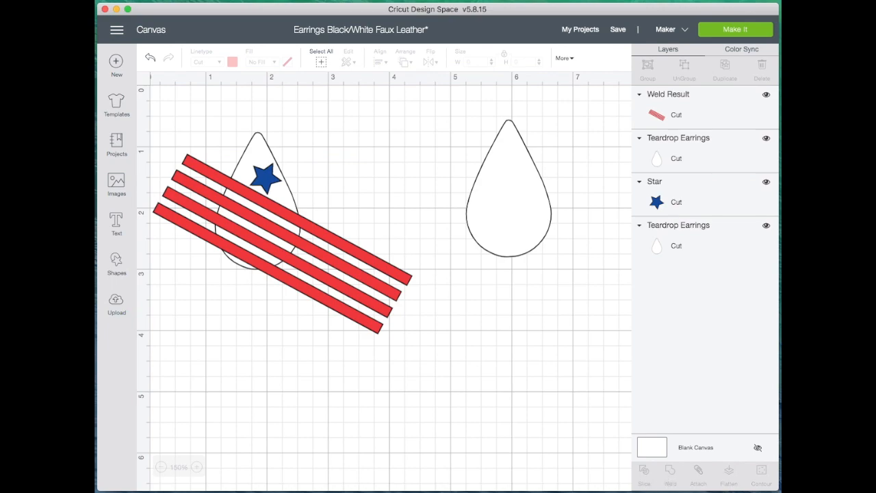
pyautogui.click(767, 182)
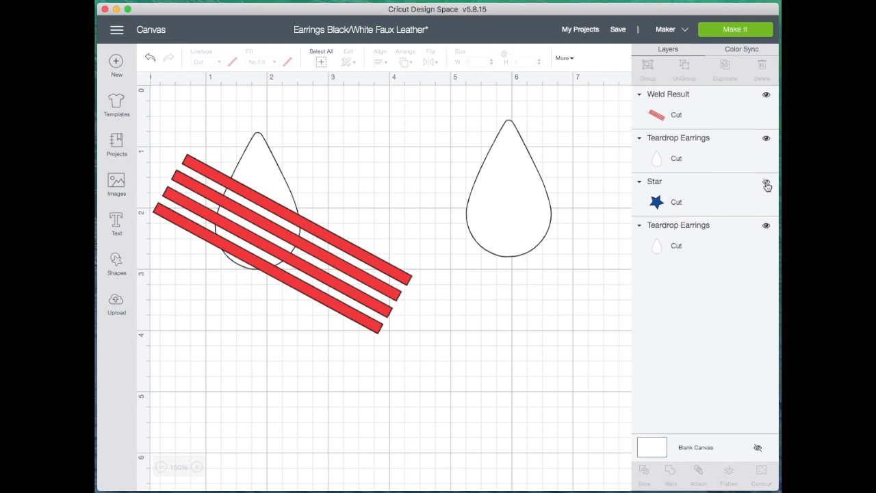
# Slice the original teardrop with the welded red stripes and delete the stripe ends that extend outside it.
pyautogui.moveTo(167, 105); pyautogui.dragTo(320, 299)
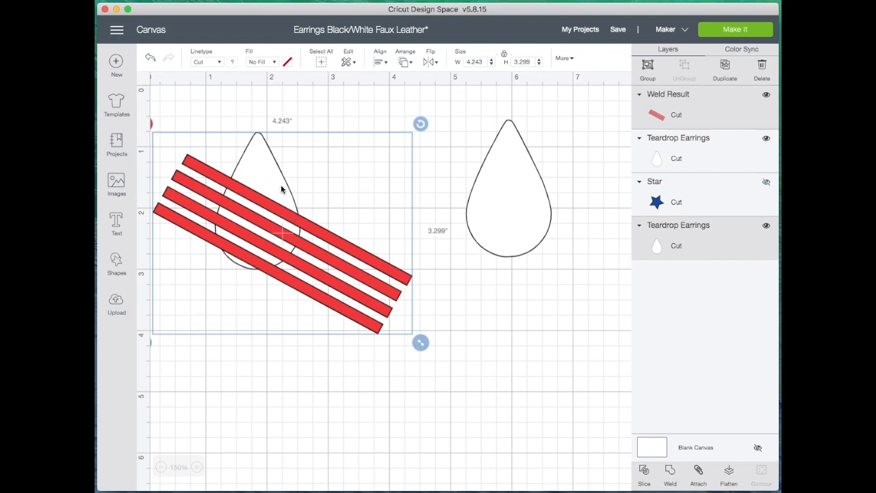
pyautogui.click(644, 472)
pyautogui.moveTo(366, 308); pyautogui.dragTo(517, 469)
pyautogui.press('Delete')
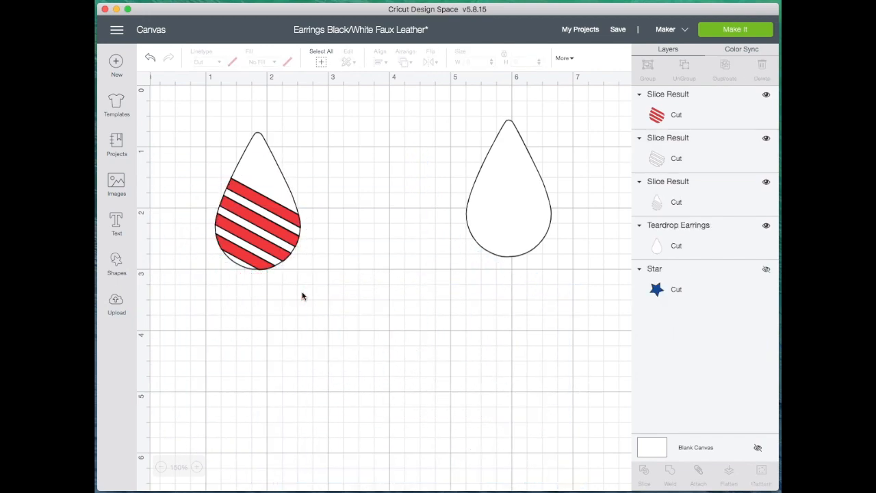
# Hide the trimmed red stripes and delete the white stripe slices and the cut-up teardrop beneath them.
pyautogui.click(767, 96)
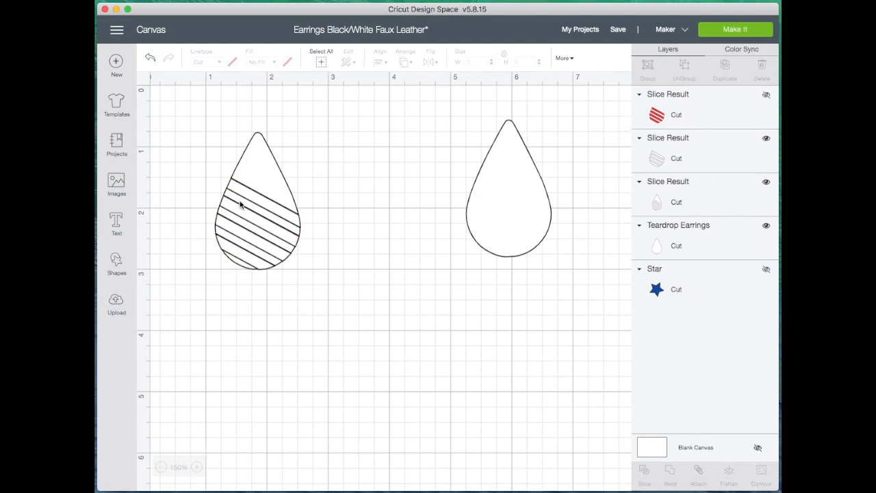
pyautogui.click(687, 159)
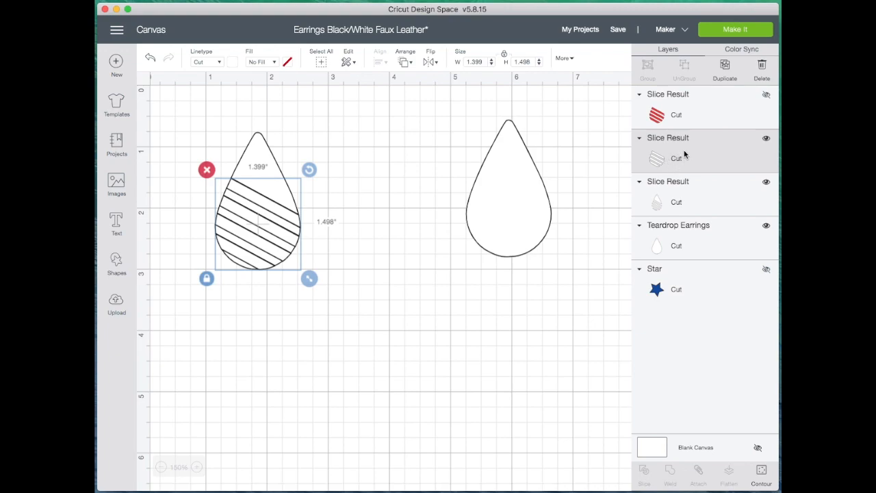
pyautogui.press('Delete')
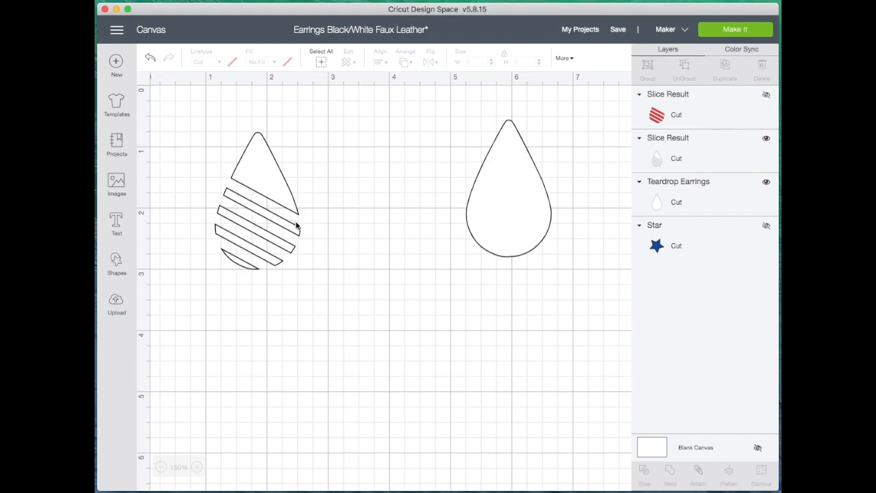
pyautogui.click(266, 192)
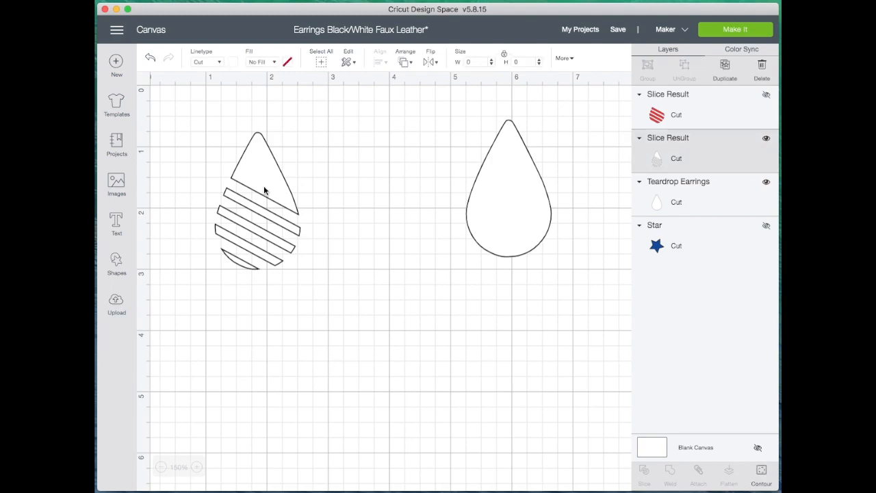
pyautogui.click(206, 123)
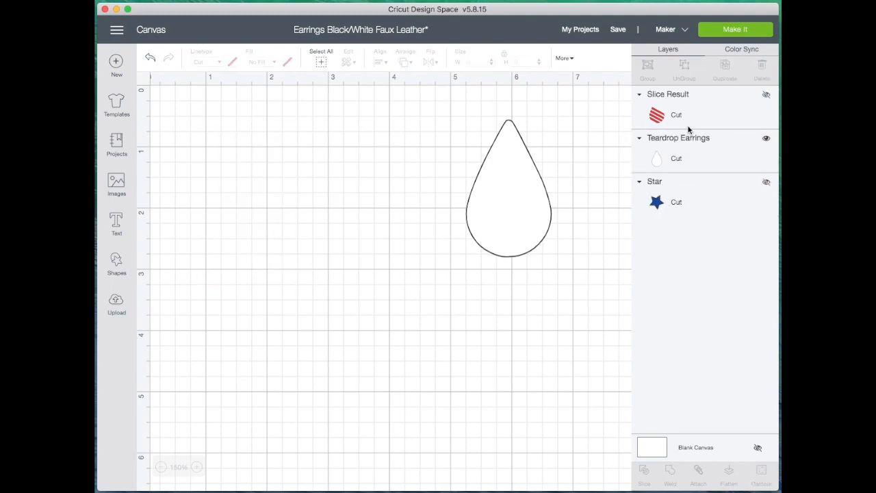
# Show the red stripes and the star again, and align the intact teardrop with the trimmed stripes.
pyautogui.click(767, 94)
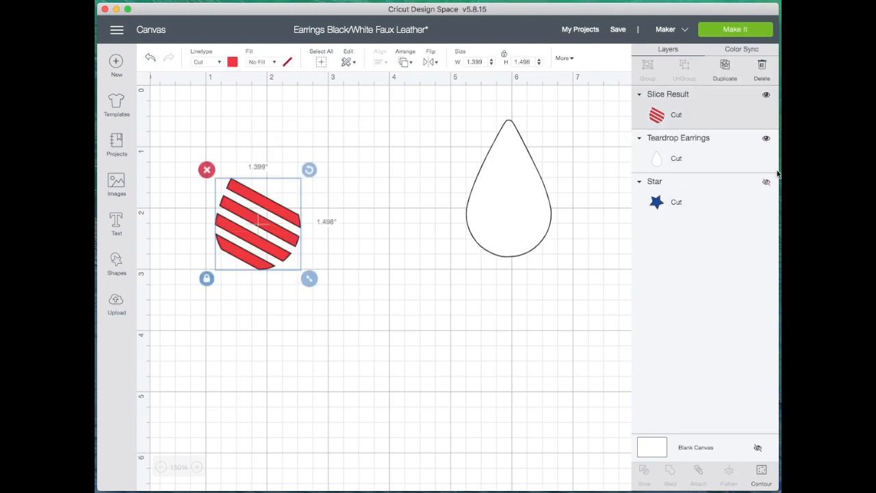
pyautogui.click(767, 183)
pyautogui.moveTo(523, 221); pyautogui.dragTo(270, 235)
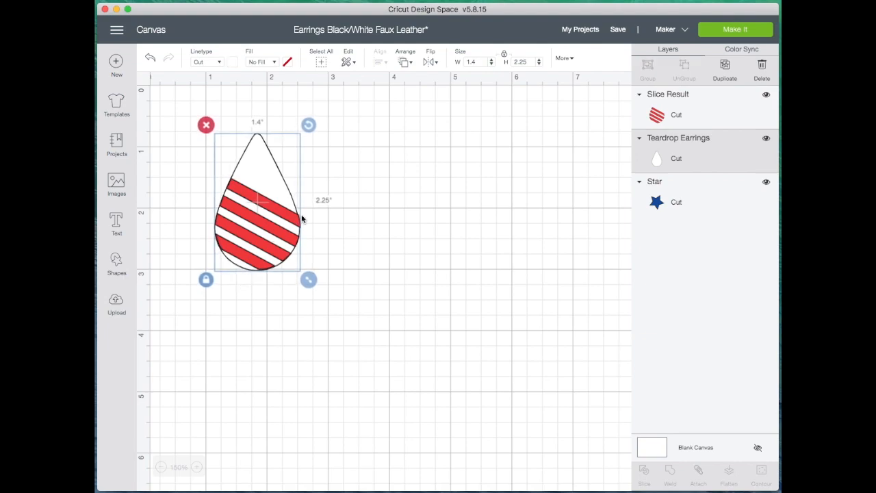
# Send the blue star to the front so it sits above the teardrop and stripes.
pyautogui.click(708, 199)
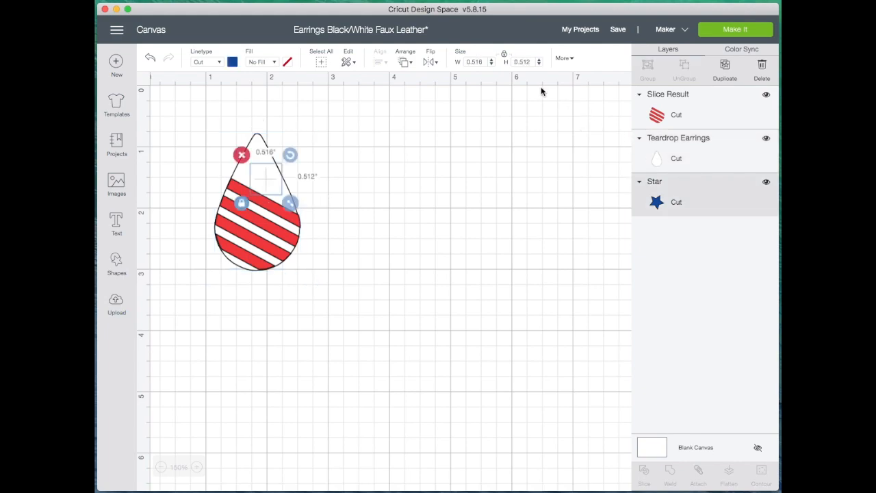
pyautogui.click(406, 63)
pyautogui.click(445, 129)
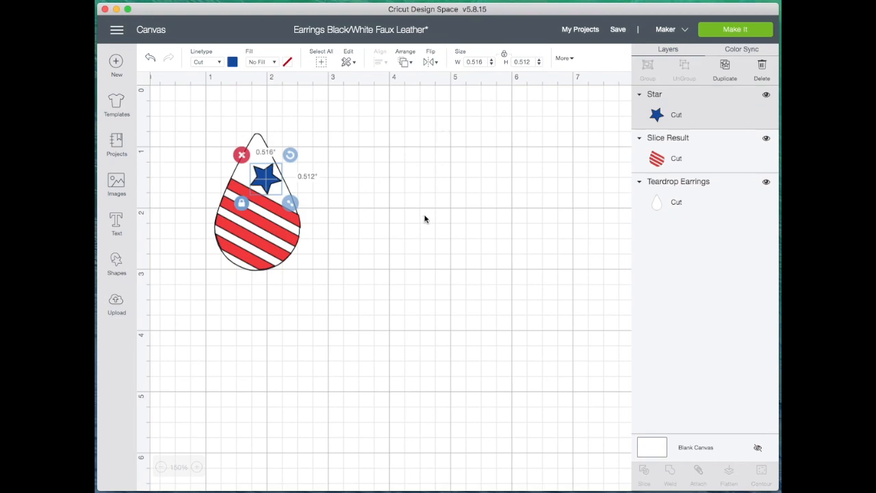
pyautogui.click(427, 242)
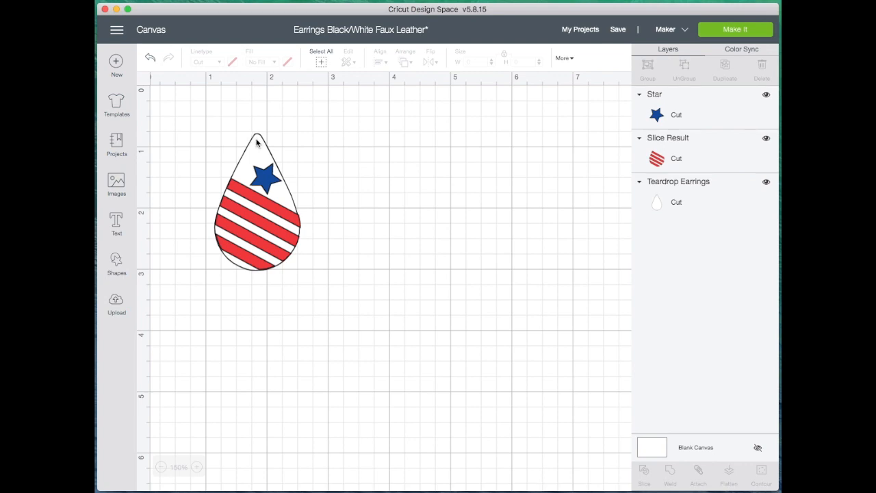
# Insert a circle, set its width to 0.08", and place it at the teardrop's upper tip as an earring hole.
pyautogui.click(116, 267)
pyautogui.click(203, 187)
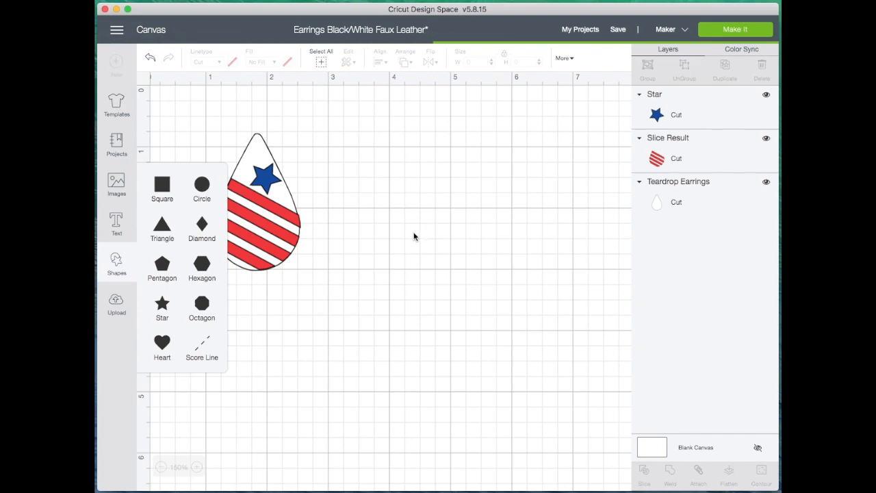
pyautogui.click(565, 60)
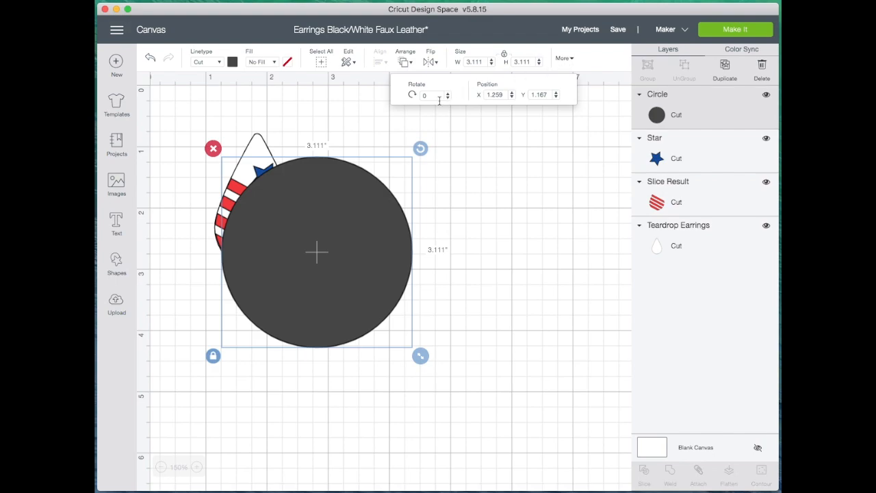
pyautogui.click(567, 61)
pyautogui.click(567, 60)
pyautogui.click(486, 63)
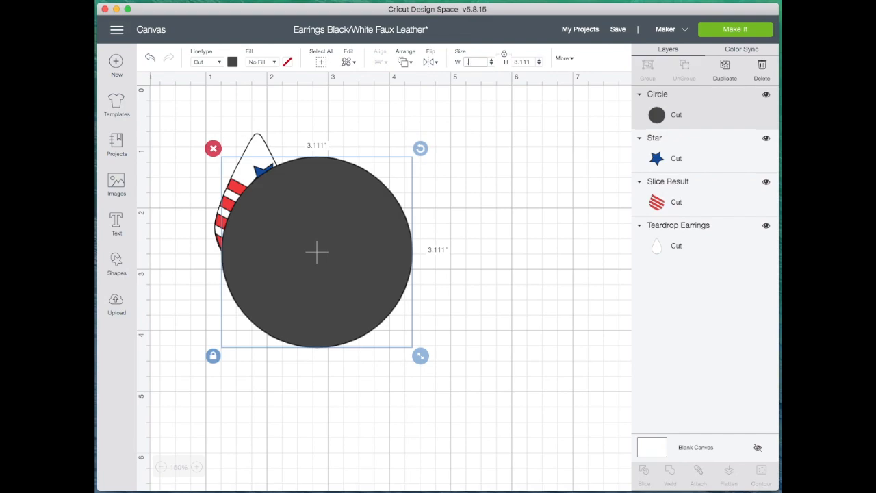
pyautogui.write('.08')
pyautogui.press('Return')
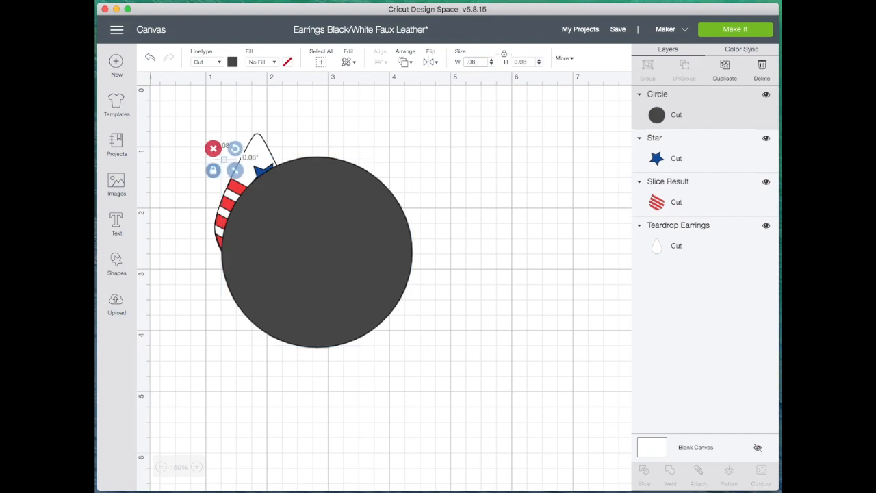
pyautogui.moveTo(223, 160); pyautogui.dragTo(258, 141)
pyautogui.click(405, 143)
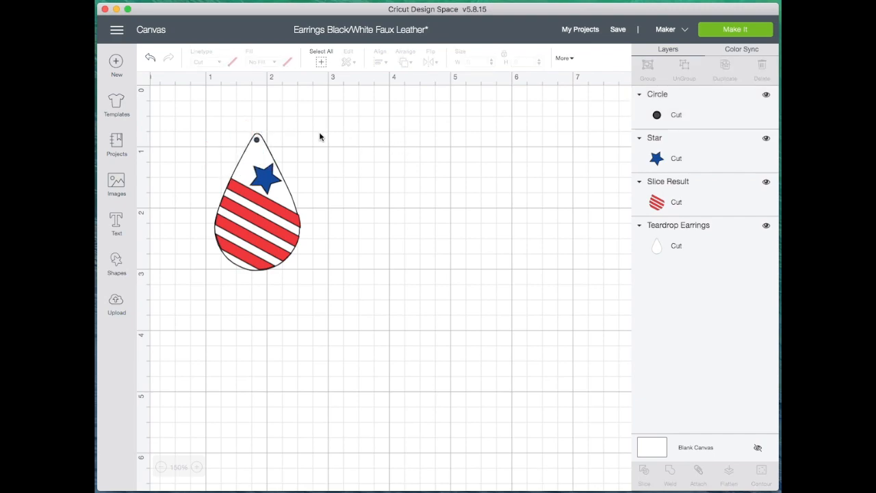
# Slice the small circle out of the white teardrop and delete both leftover circle pieces.
pyautogui.click(258, 140)
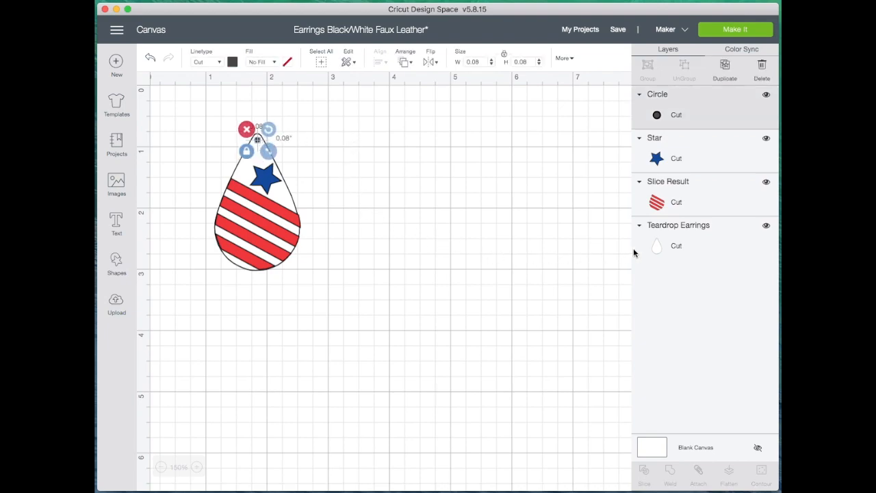
pyautogui.keyDown('shift'); pyautogui.click(672, 247); pyautogui.keyUp('shift')
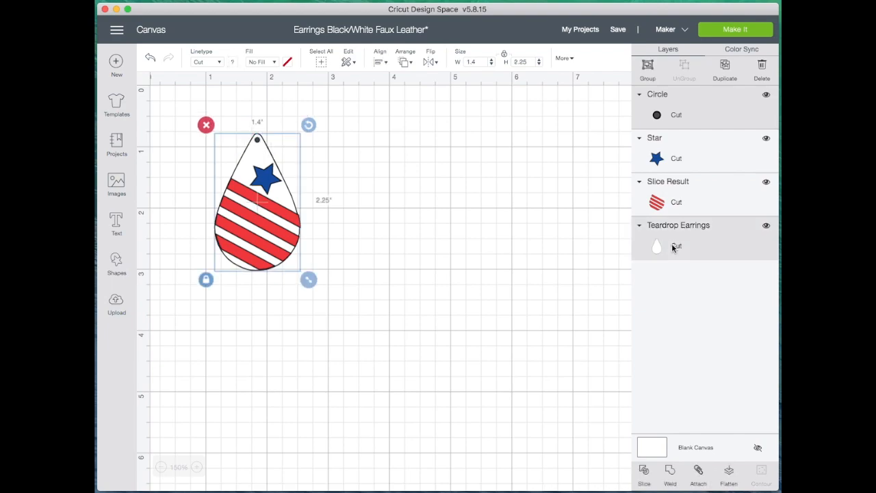
pyautogui.click(645, 473)
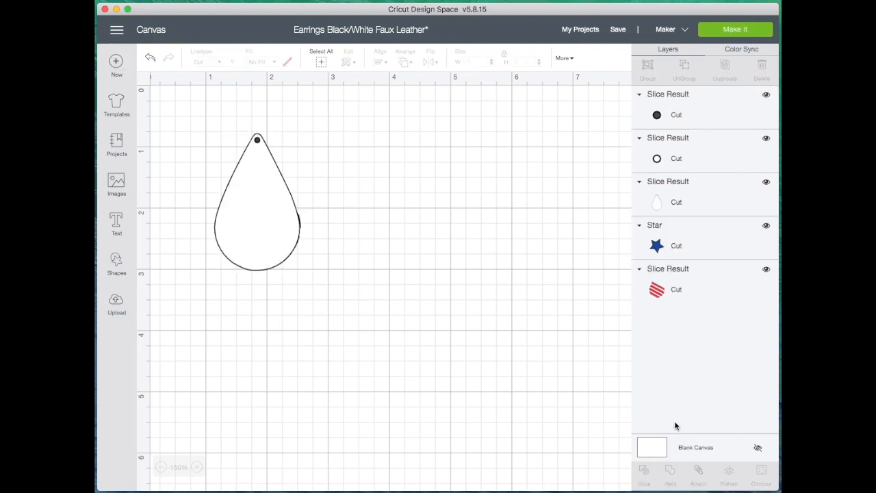
pyautogui.click(704, 114)
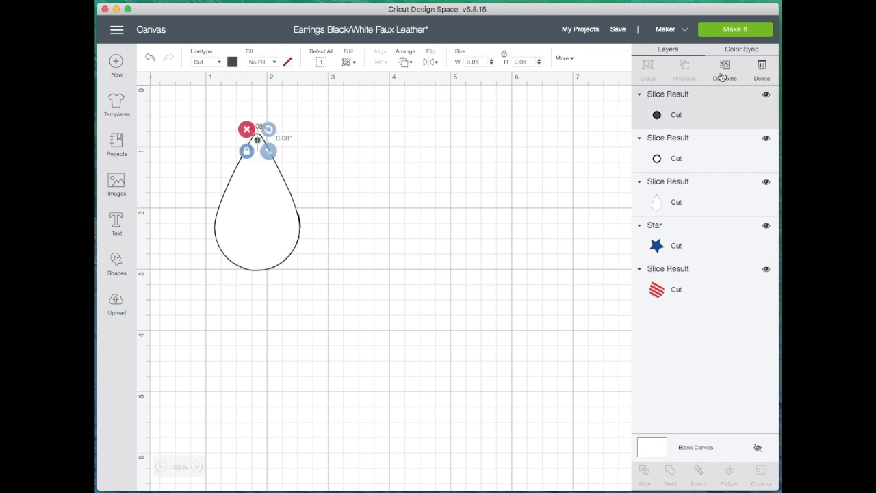
pyautogui.click(246, 130)
pyautogui.click(690, 114)
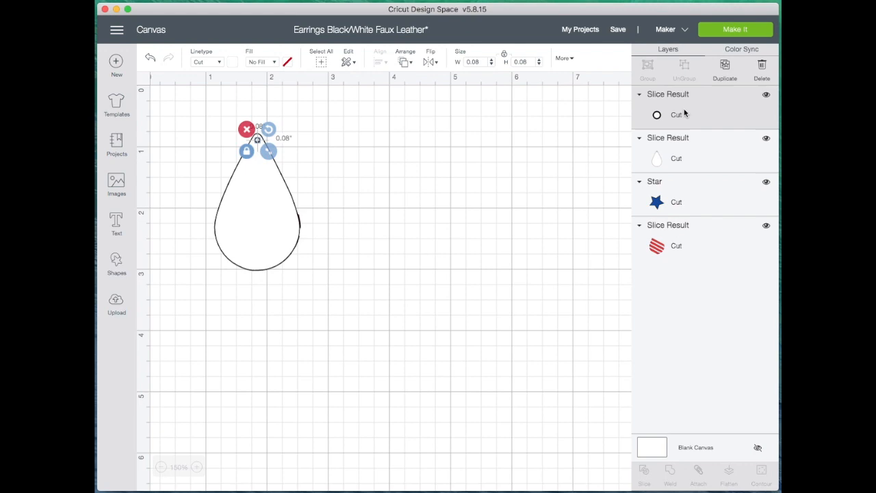
pyautogui.click(246, 130)
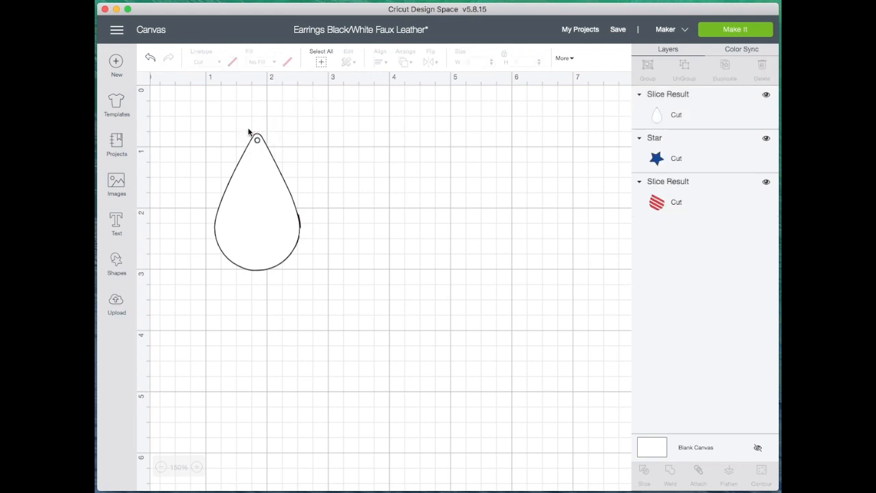
# Send the teardrop with the hole to the back, behind the star and stripes.
pyautogui.click(271, 170)
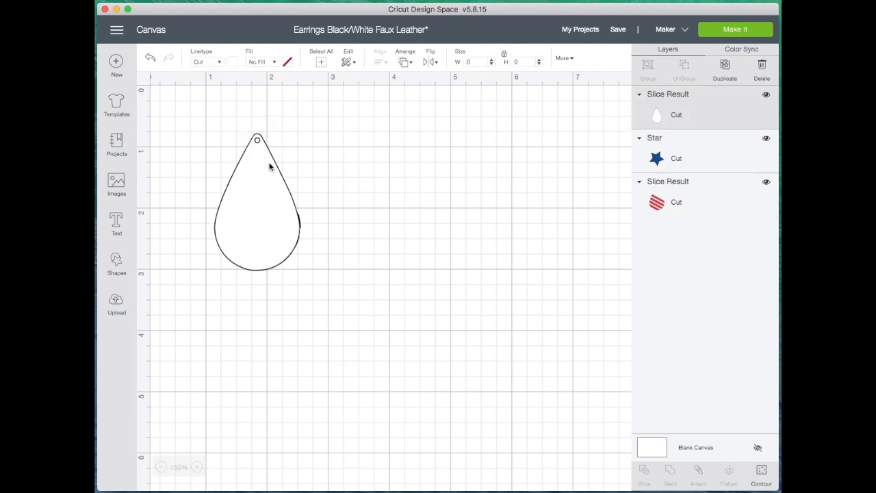
pyautogui.click(407, 62)
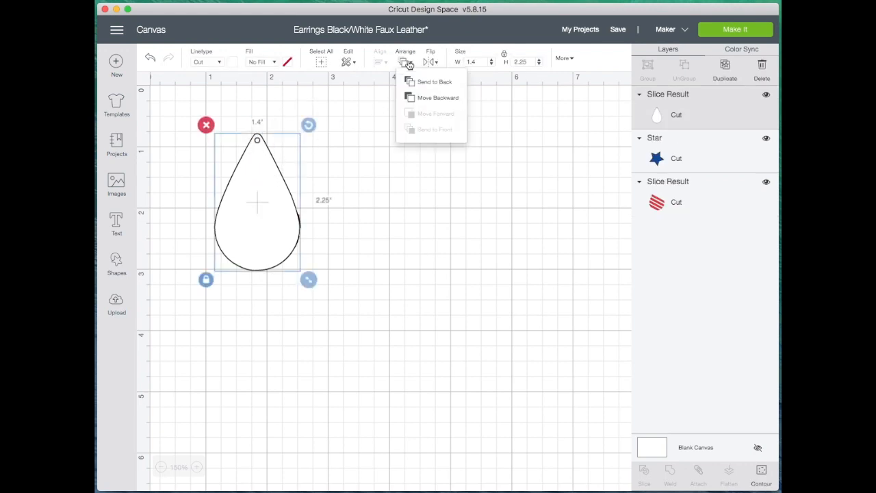
pyautogui.click(446, 82)
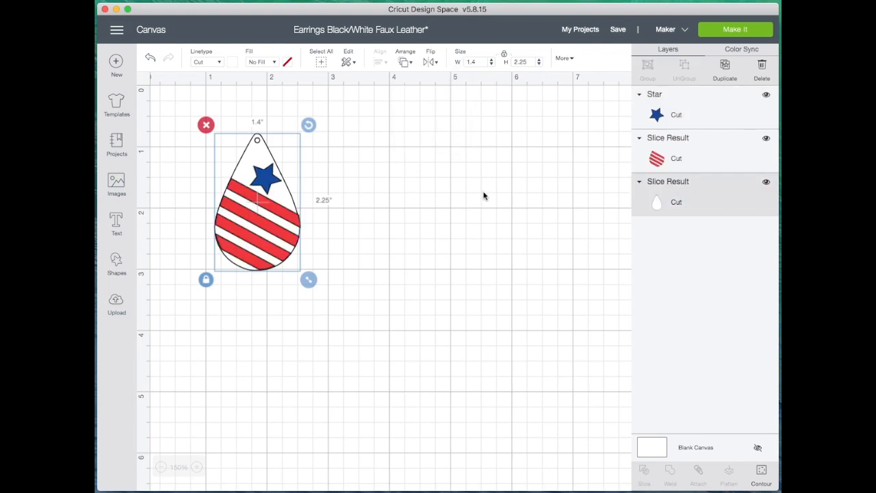
# Undo the reordering, the hole slicing and the circle insertion to restore the teardrop without a hole.
pyautogui.click(151, 58)
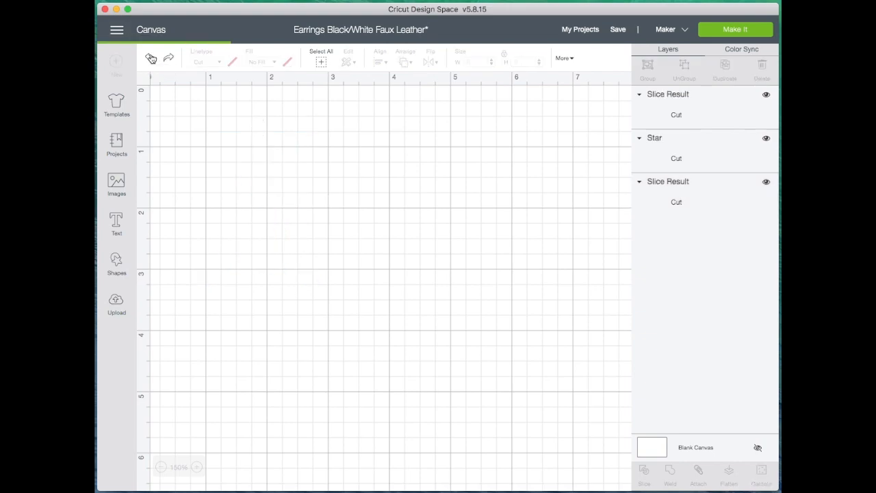
pyautogui.click(150, 58)
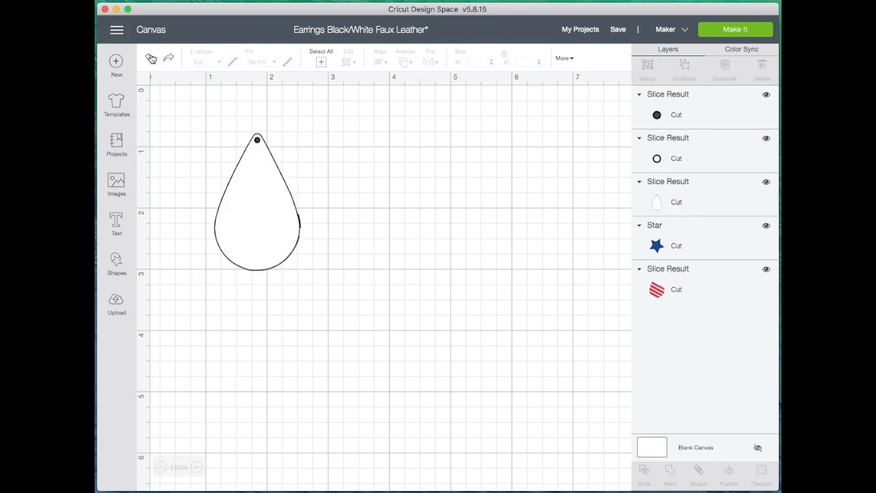
pyautogui.click(151, 58)
pyautogui.click(151, 58)
pyautogui.click(151, 58)
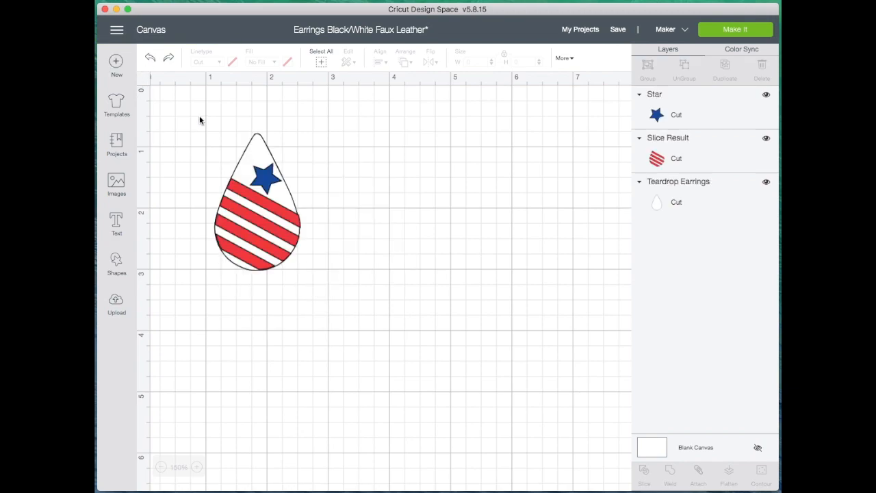
# Make a horizontally flipped duplicate of the complete earring and place it to the right of the original, roughly level with it.
pyautogui.moveTo(200, 117); pyautogui.dragTo(320, 290)
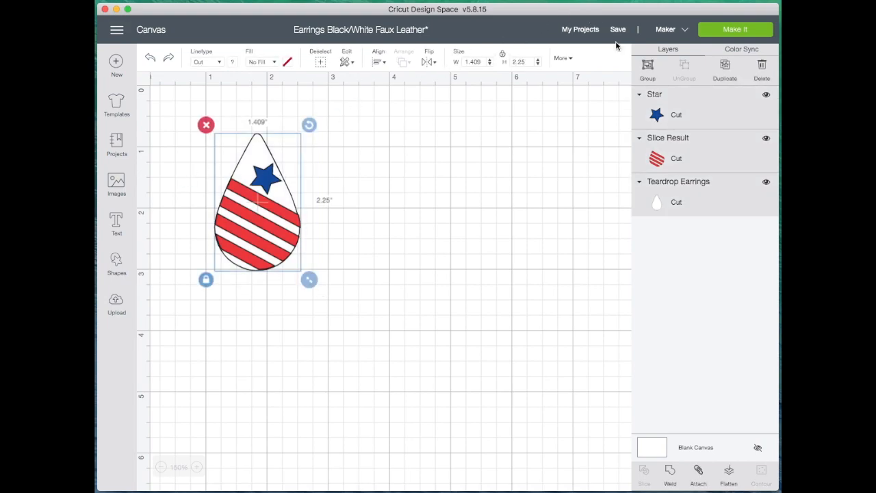
pyautogui.click(728, 69)
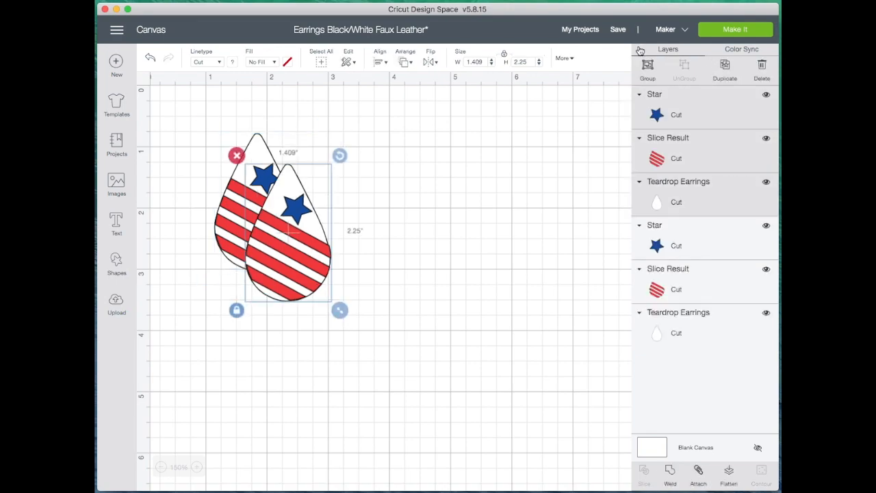
pyautogui.click(431, 62)
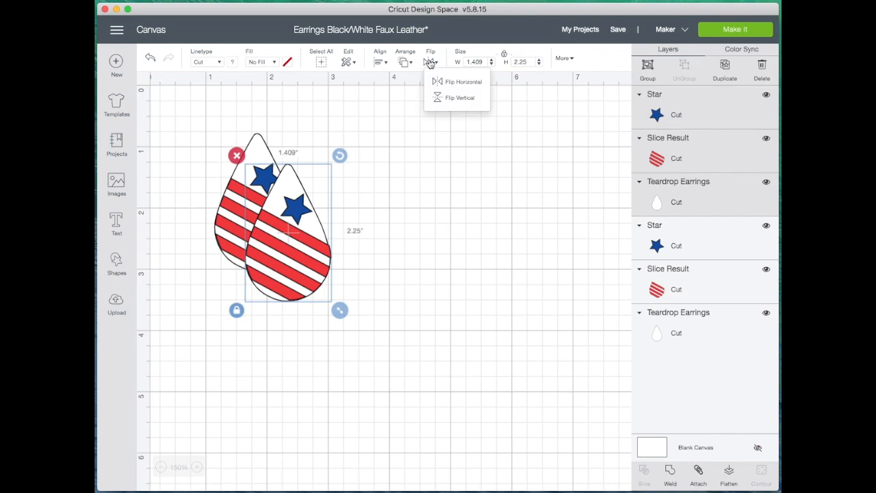
pyautogui.click(458, 82)
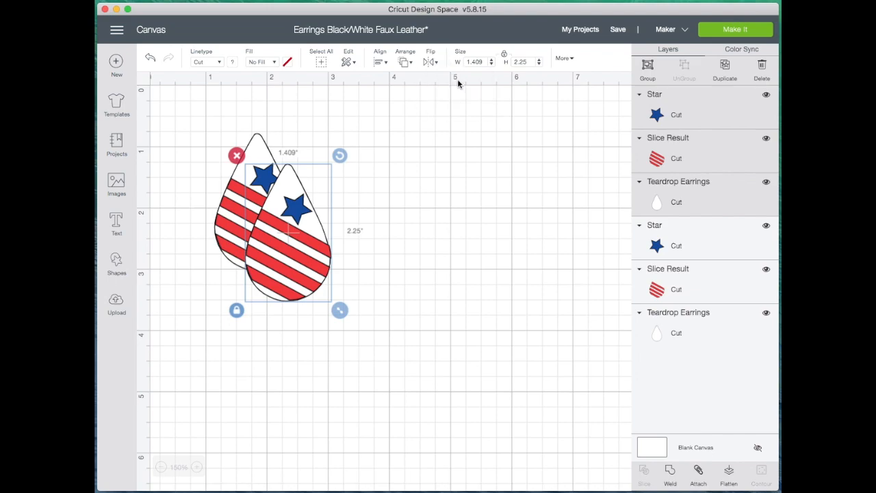
pyautogui.moveTo(305, 269); pyautogui.dragTo(377, 248)
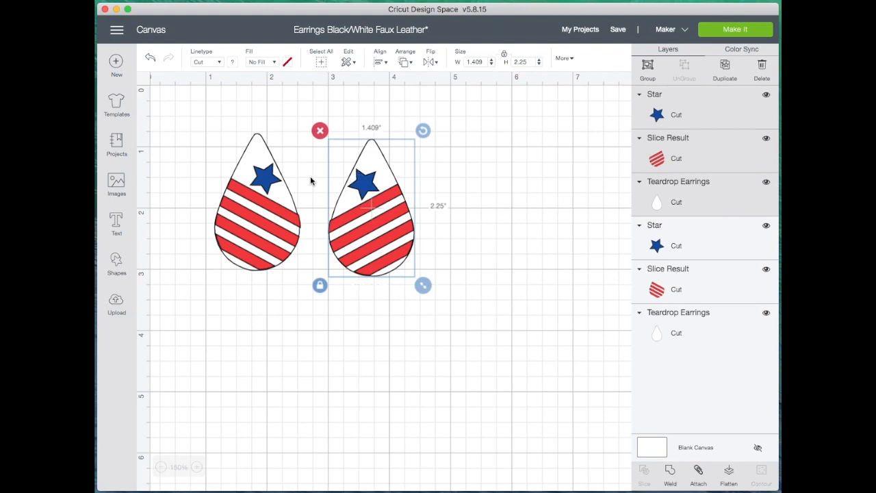
pyautogui.moveTo(389, 223); pyautogui.dragTo(389, 218)
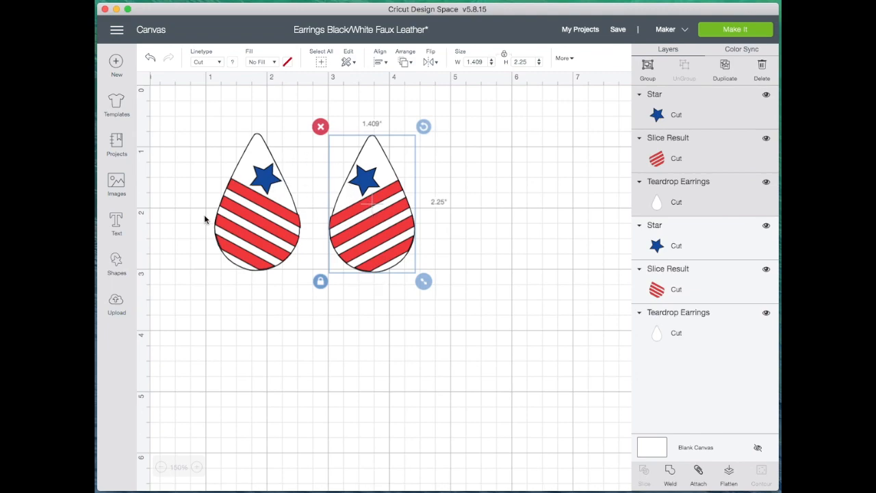
# Move the complete original earring to the other side of its mirrored copy, level with it and leaving a small gap.
pyautogui.moveTo(243, 227); pyautogui.dragTo(519, 208)
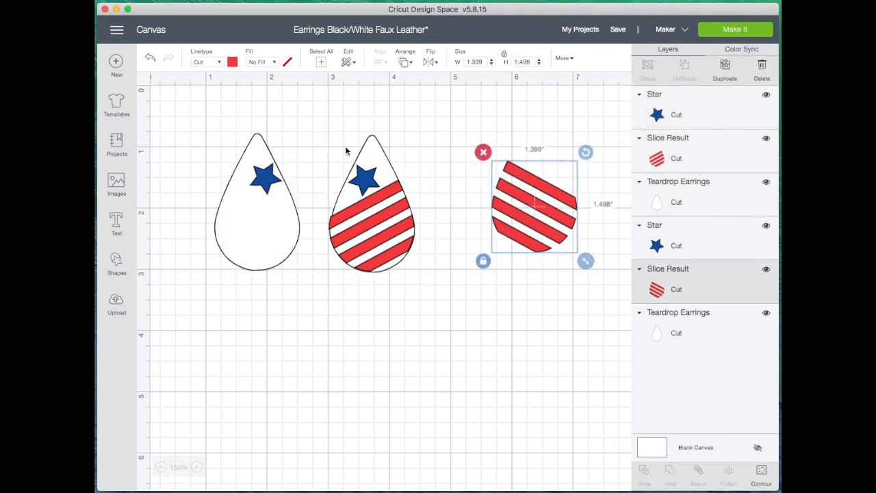
pyautogui.click(151, 59)
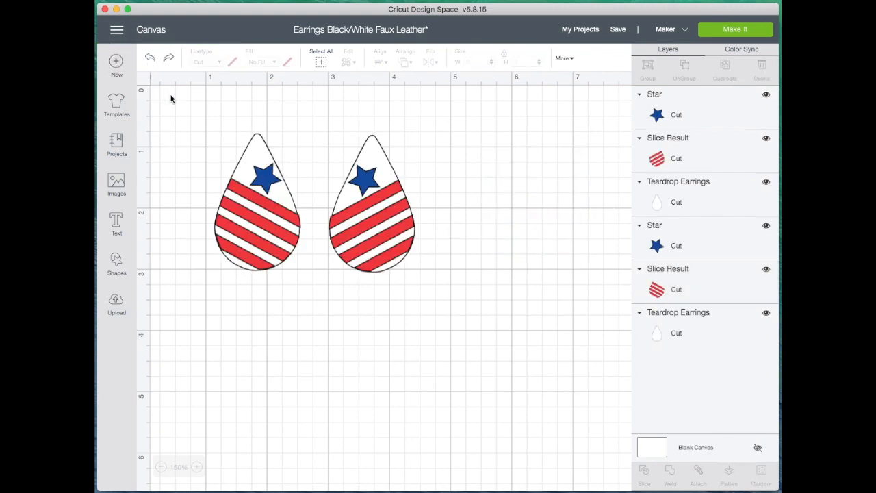
pyautogui.moveTo(205, 122)
pyautogui.mouseDown()
pyautogui.moveTo(283, 280)
pyautogui.moveTo(302, 296)
pyautogui.mouseUp()
pyautogui.moveTo(252, 238)
pyautogui.mouseDown()
pyautogui.moveTo(531, 246)
pyautogui.moveTo(470, 238)
pyautogui.mouseUp()
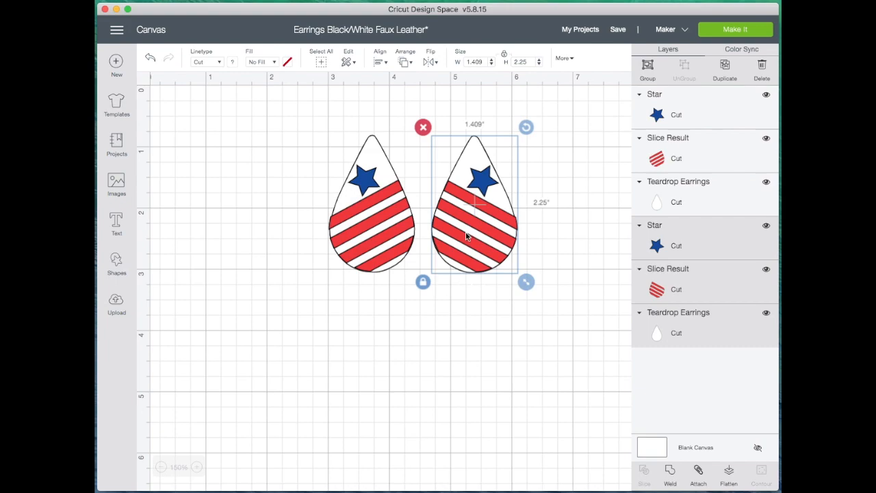
pyautogui.click(375, 347)
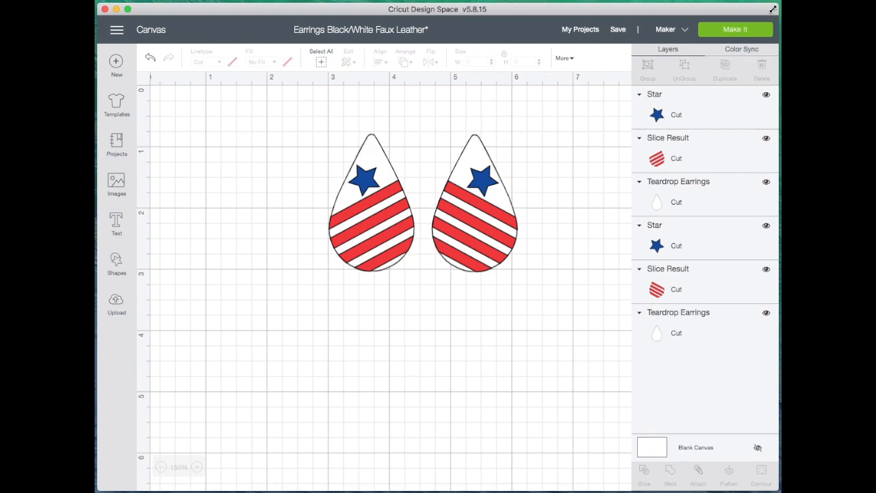
# Send the project to mat preparation and review the red and blue mats, ending on the white teardrop mat.
pyautogui.click(754, 35)
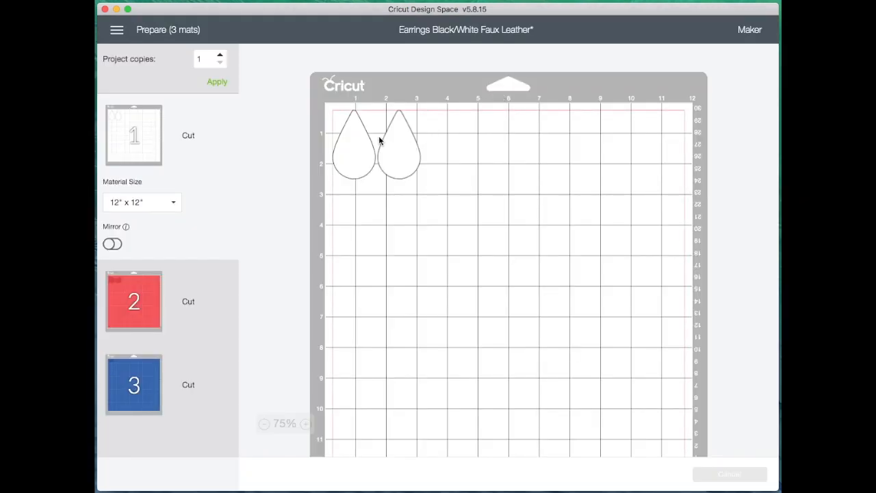
pyautogui.click(151, 304)
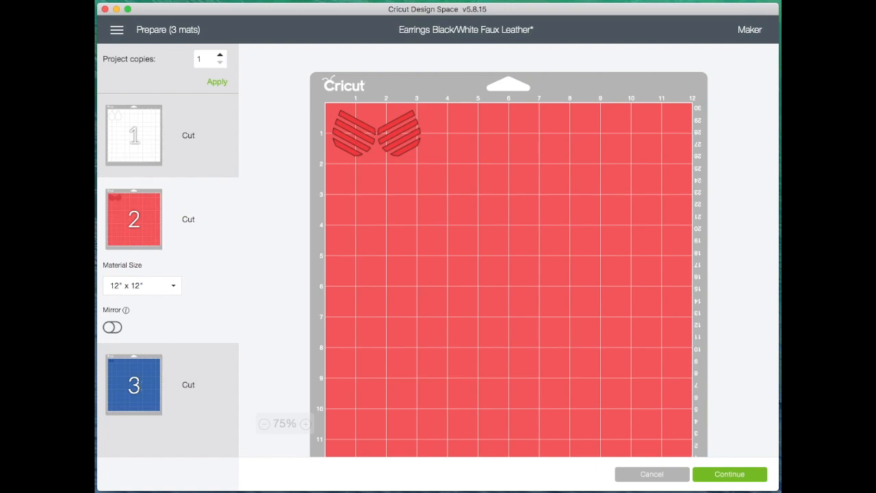
pyautogui.click(139, 388)
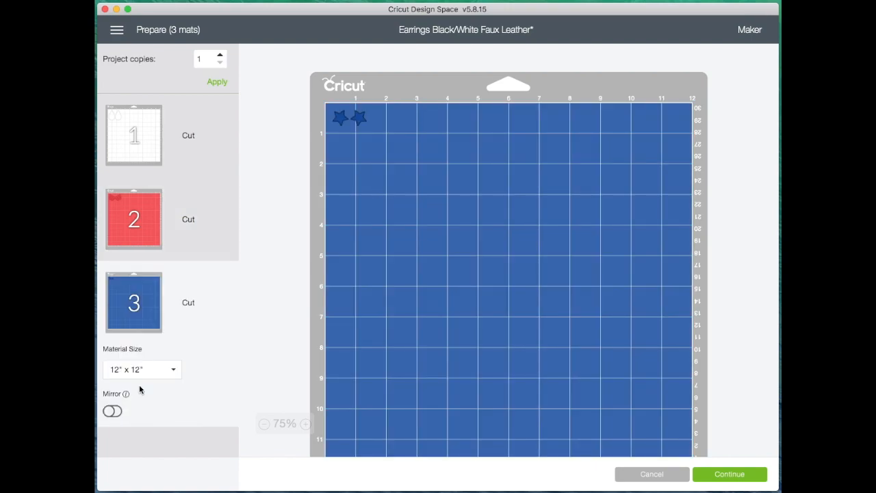
pyautogui.click(148, 139)
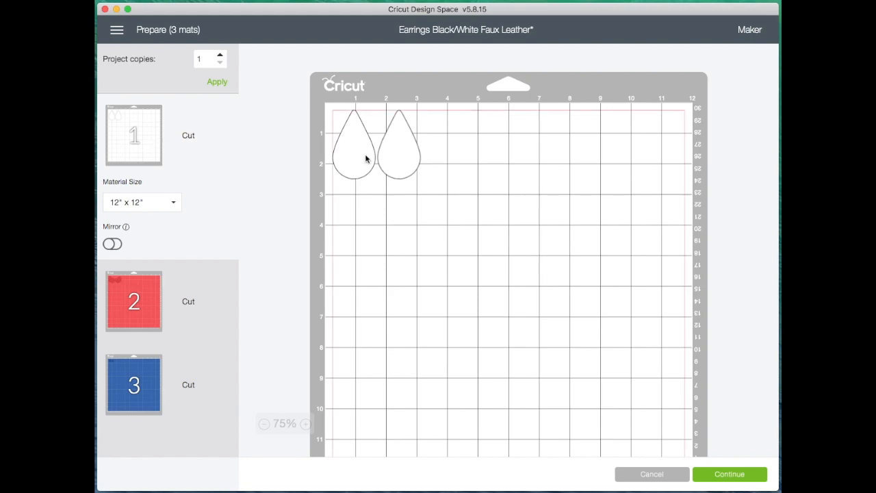
pyautogui.click(732, 474)
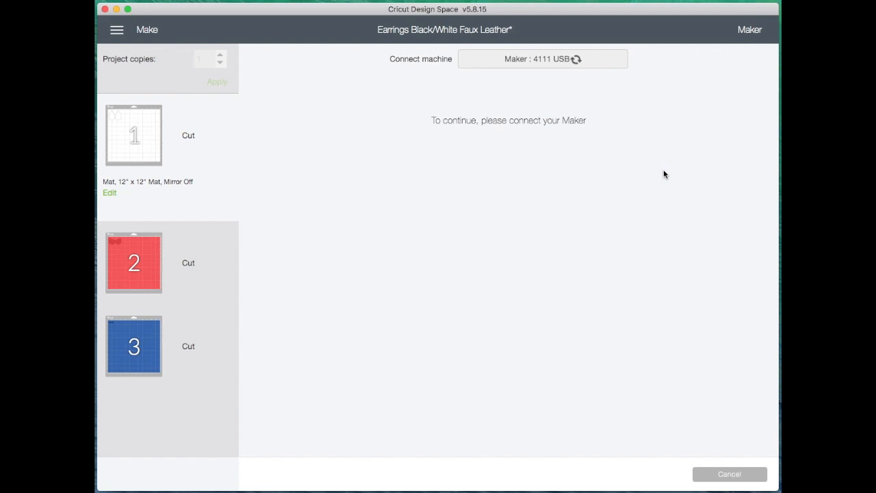
pyautogui.click(728, 474)
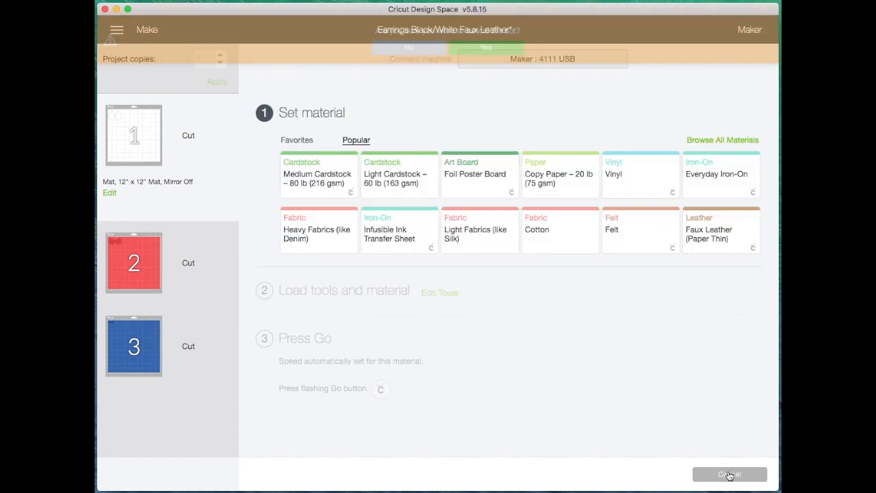
pyautogui.click(479, 48)
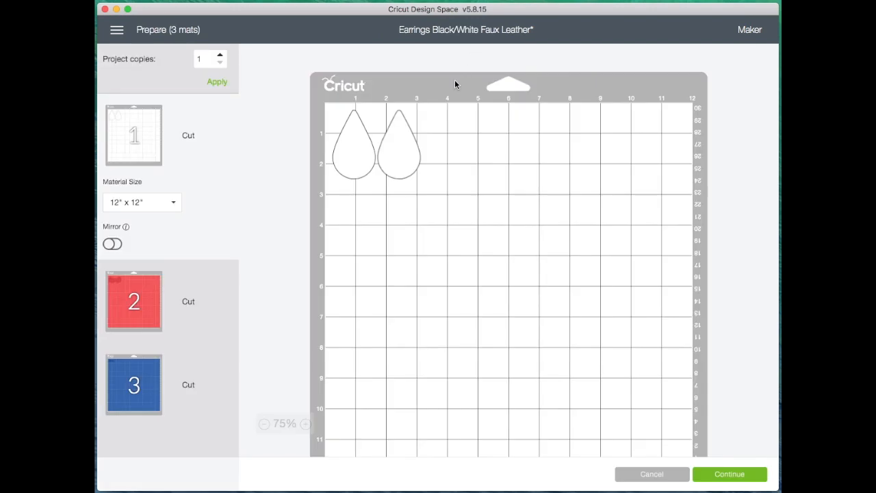
# Reposition both teardrops side by side on the white mat, about 2 inches in from the mat's top and left edges.
pyautogui.moveTo(393, 161); pyautogui.dragTo(474, 237)
pyautogui.moveTo(353, 168); pyautogui.dragTo(408, 225)
pyautogui.click(477, 238)
pyautogui.moveTo(477, 238); pyautogui.dragTo(453, 218)
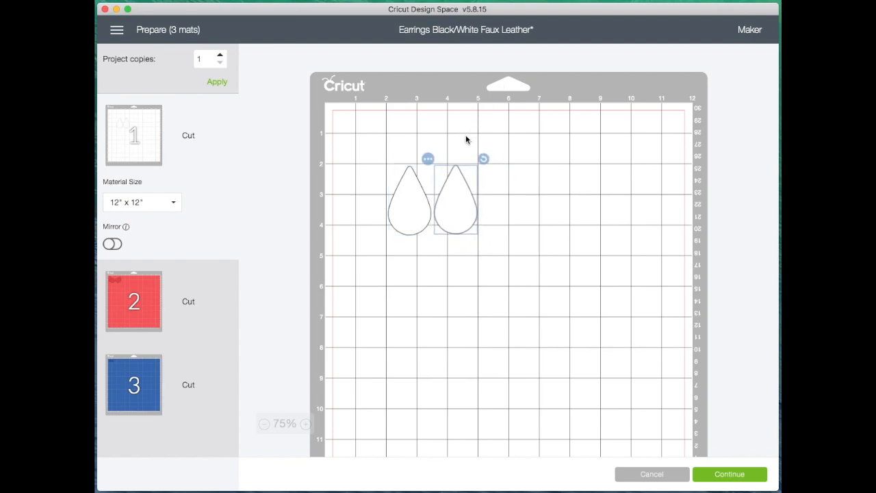
# Continue to the cut setup, search all materials for "leather" and set Genuine Leather as the material, then preview the red and blue mats.
pyautogui.click(729, 474)
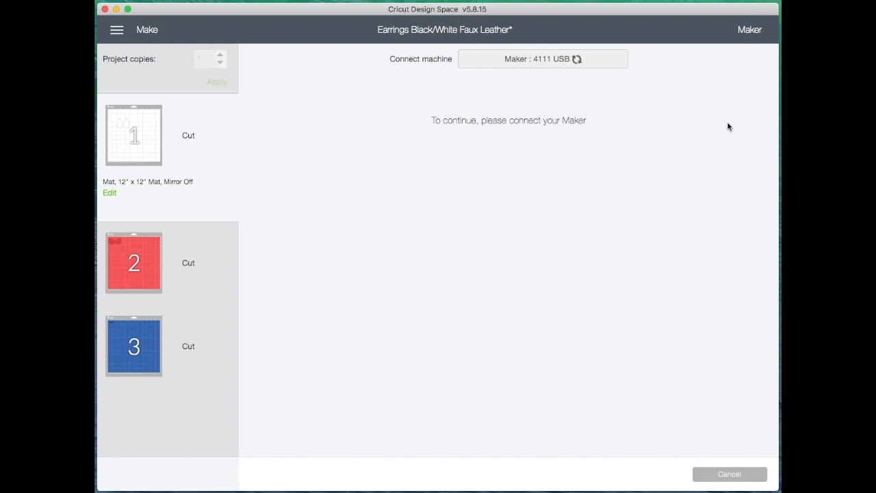
pyautogui.click(724, 141)
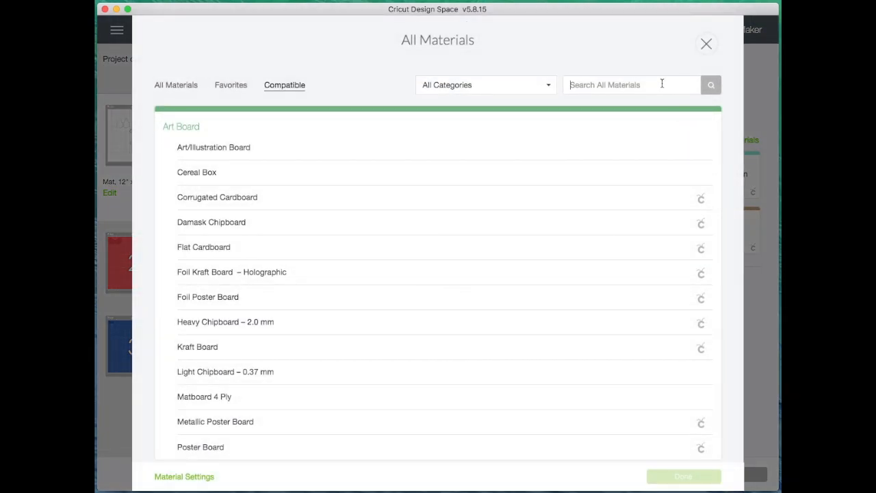
pyautogui.write('leat')
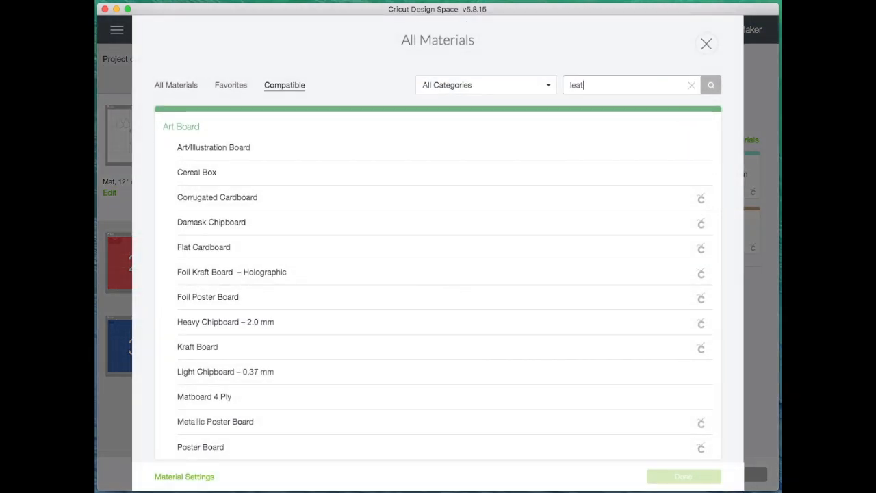
pyautogui.write('her')
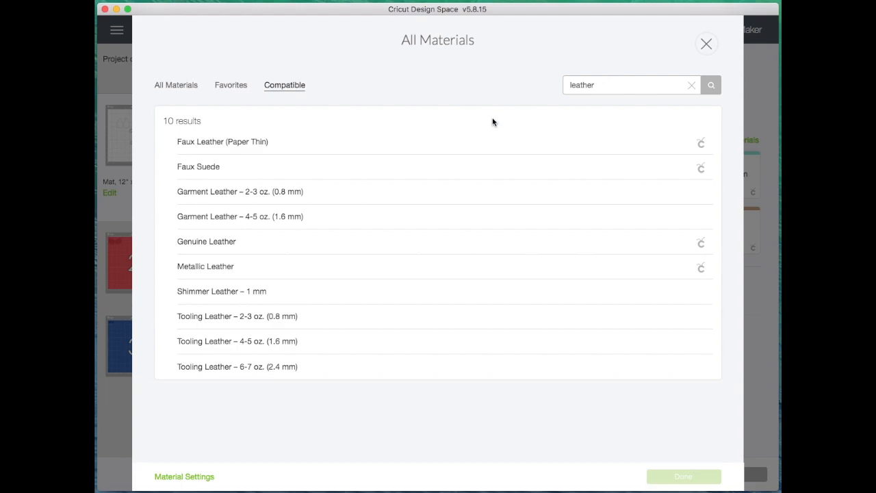
pyautogui.click(417, 247)
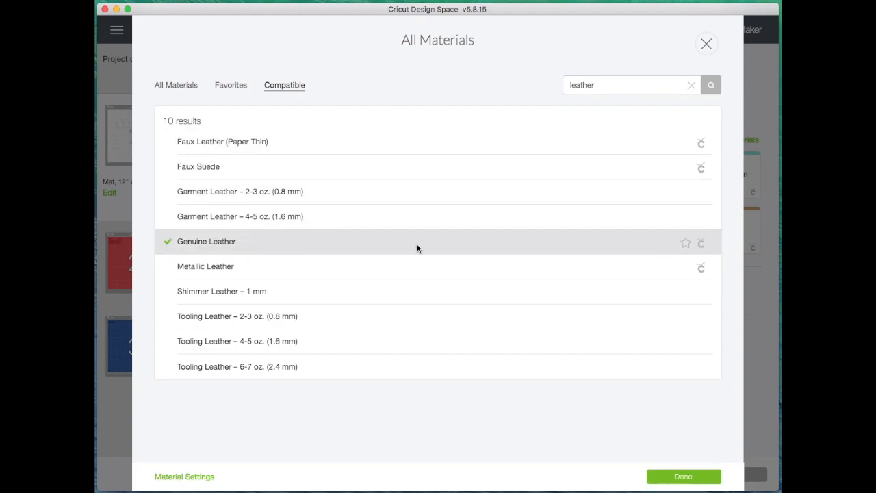
pyautogui.click(685, 477)
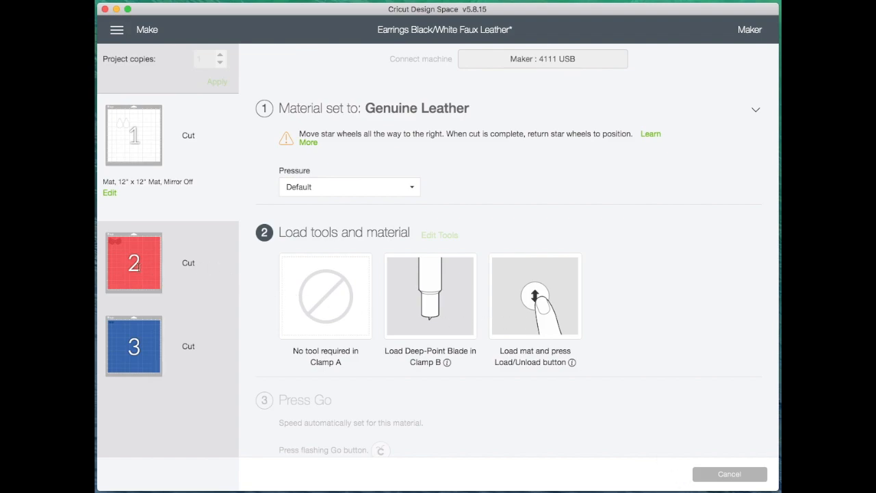
pyautogui.moveTo(134, 269)
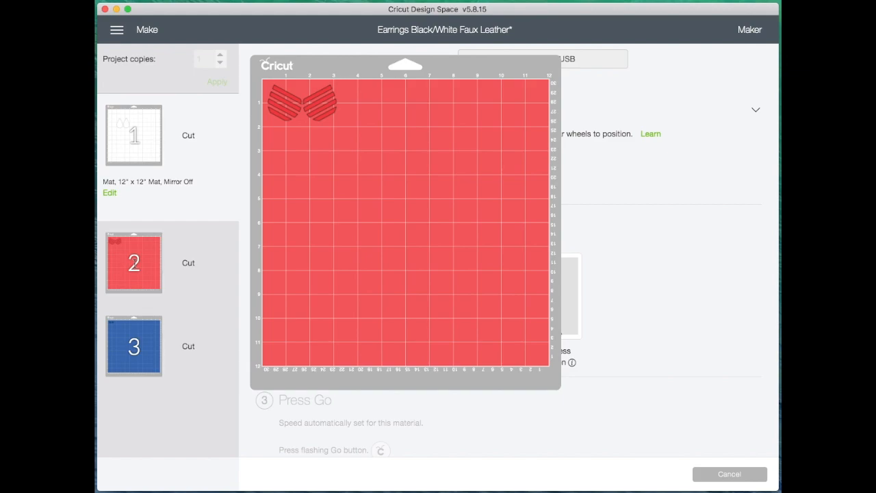
pyautogui.moveTo(133, 336)
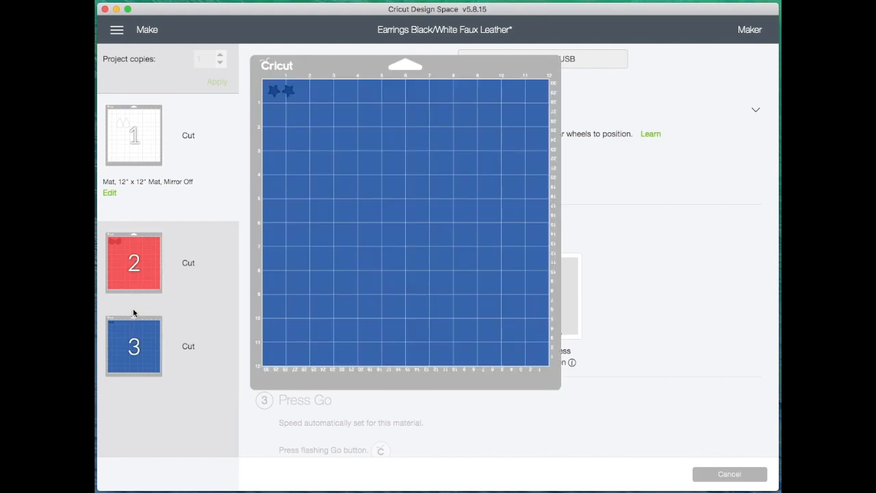